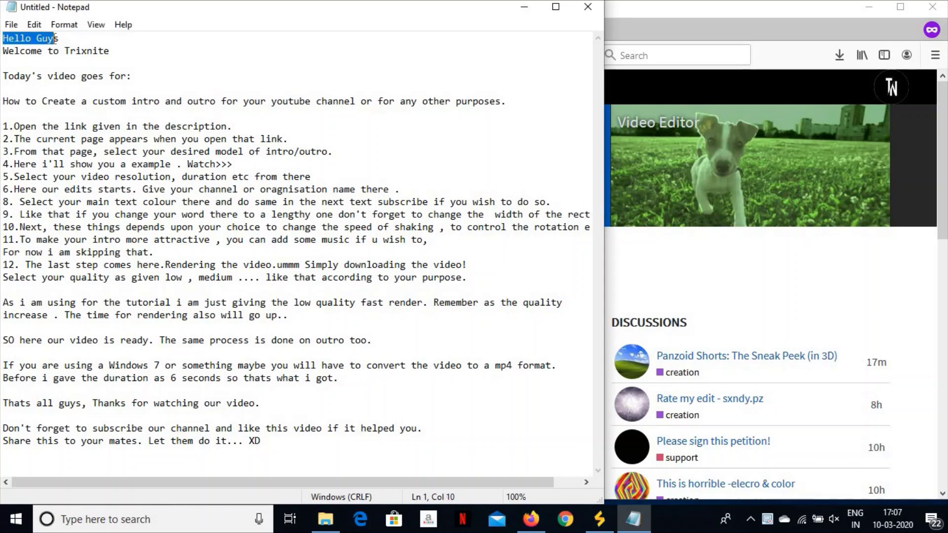
# - Read the tutorial notes from the welcome line through the first instruction about opening the link
pyautogui.doubleClick(74, 48)
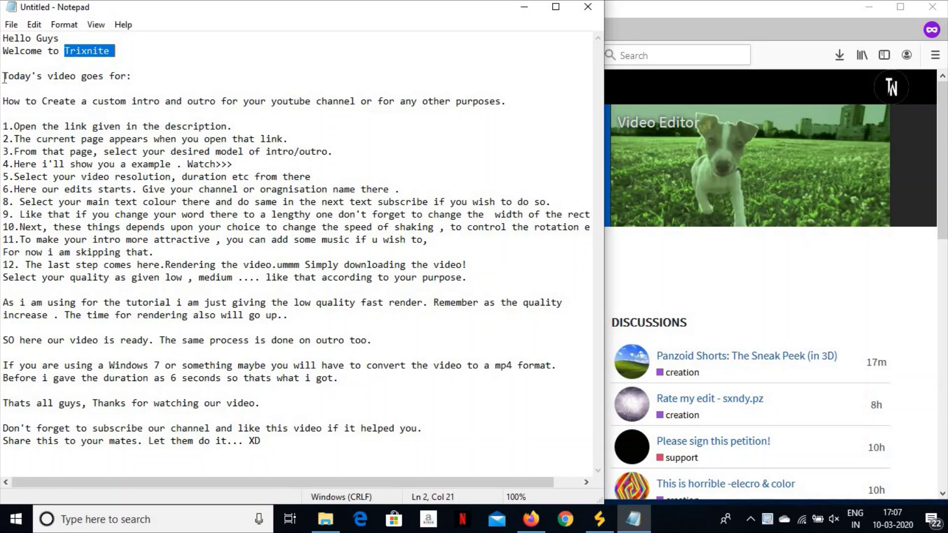
pyautogui.moveTo(4, 77); pyautogui.dragTo(127, 77)
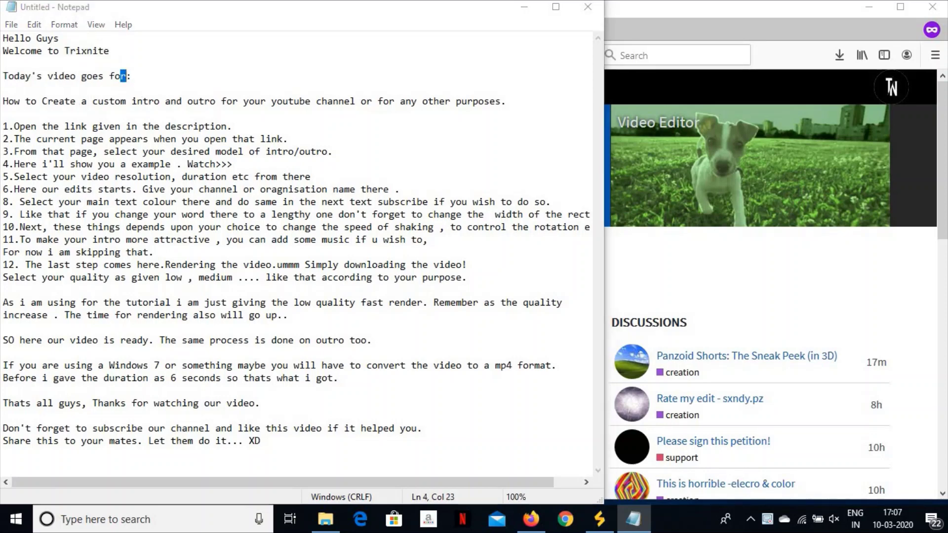
pyautogui.moveTo(3, 101); pyautogui.dragTo(405, 112)
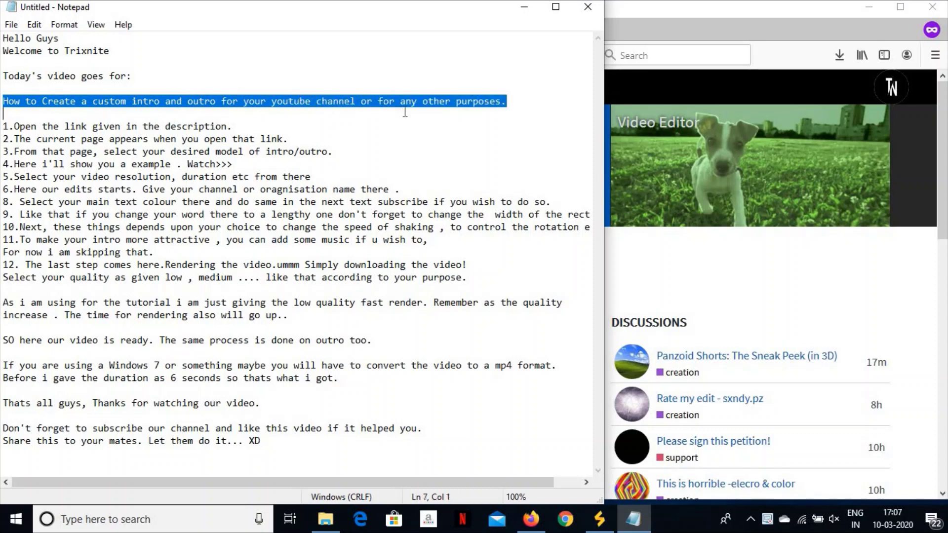
pyautogui.click(431, 110)
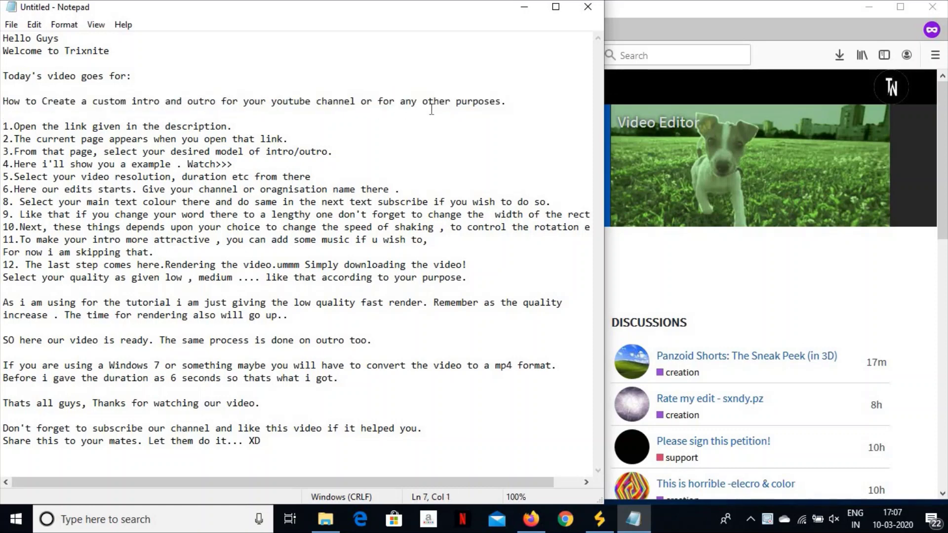
pyautogui.click(155, 127)
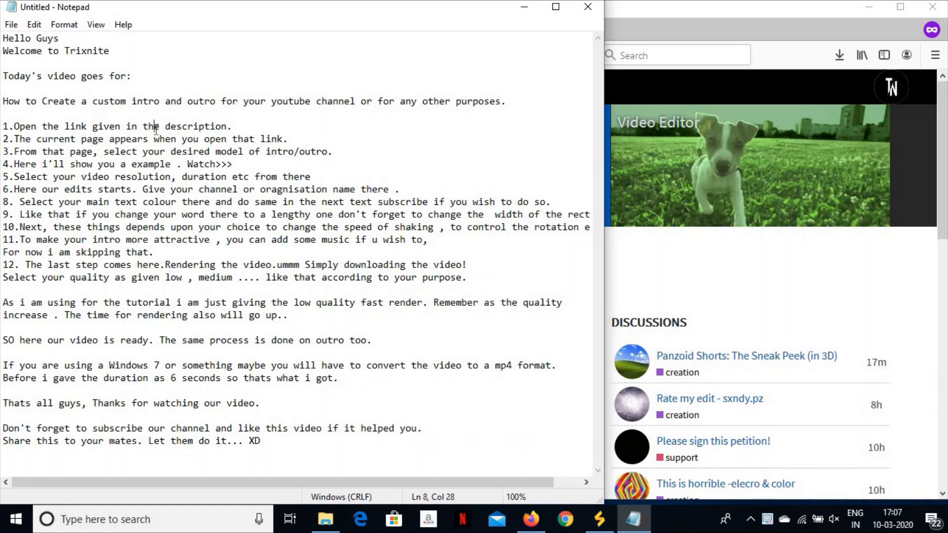
pyautogui.doubleClick(183, 128)
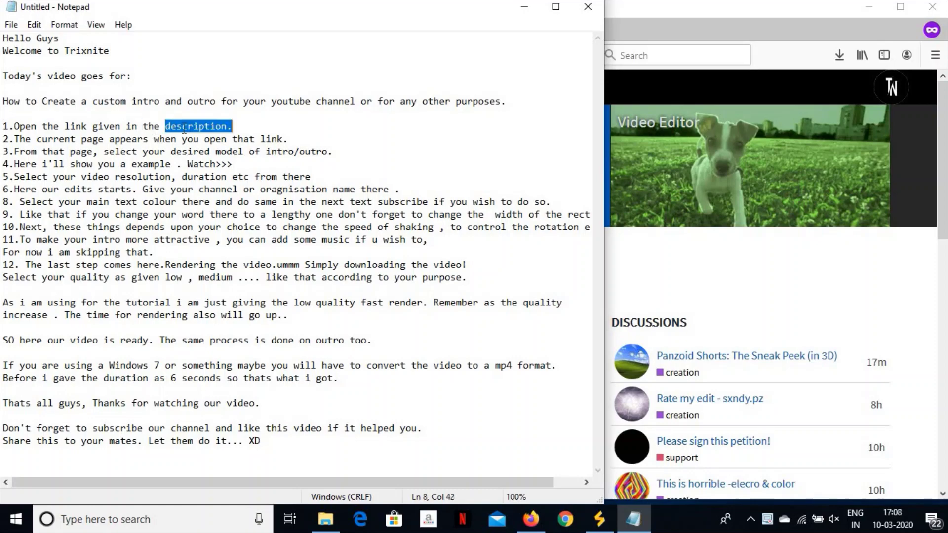
pyautogui.click(240, 126)
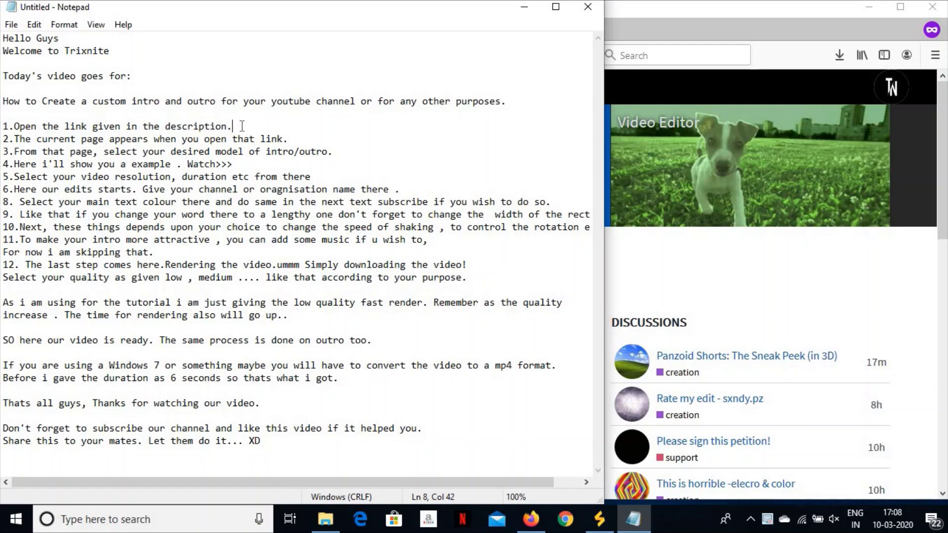
# - View the Panzoid home page in Firefox and return to the notes to read the third instruction about choosing a template
pyautogui.click(693, 251)
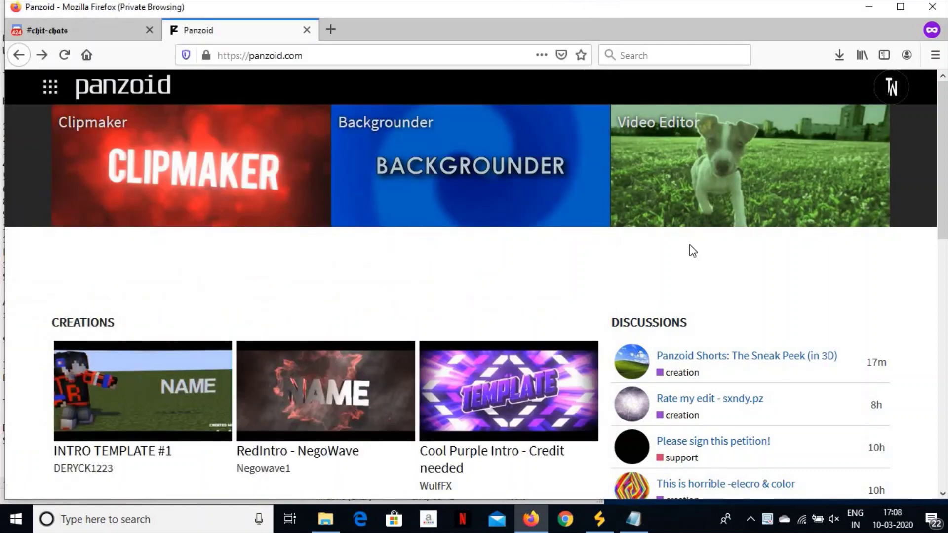
pyautogui.press('F11')
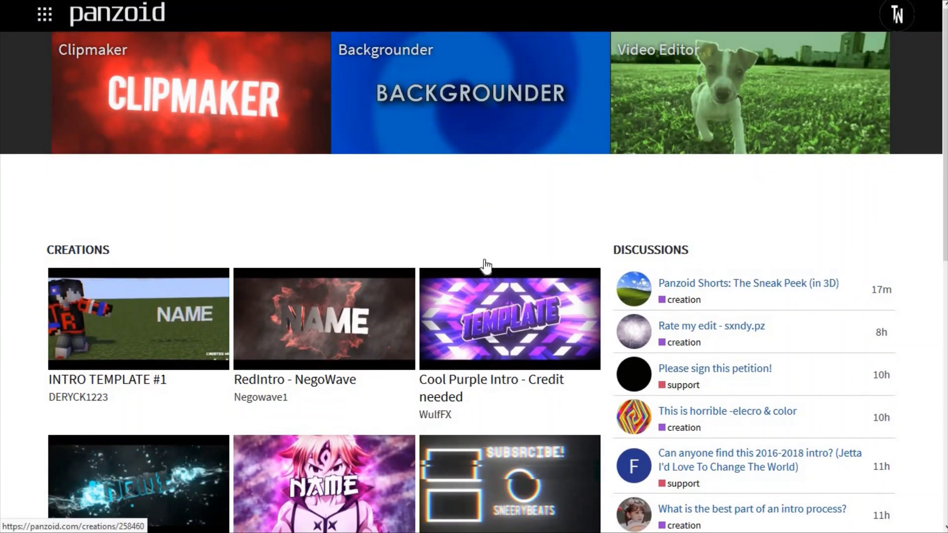
pyautogui.press('F11')
pyautogui.hotkey('alt', 'Tab')
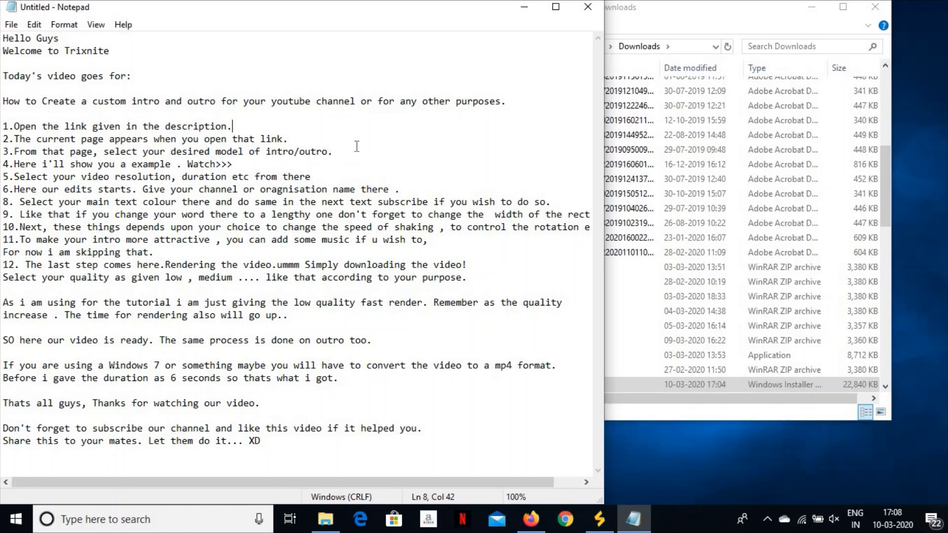
pyautogui.click(813, 7)
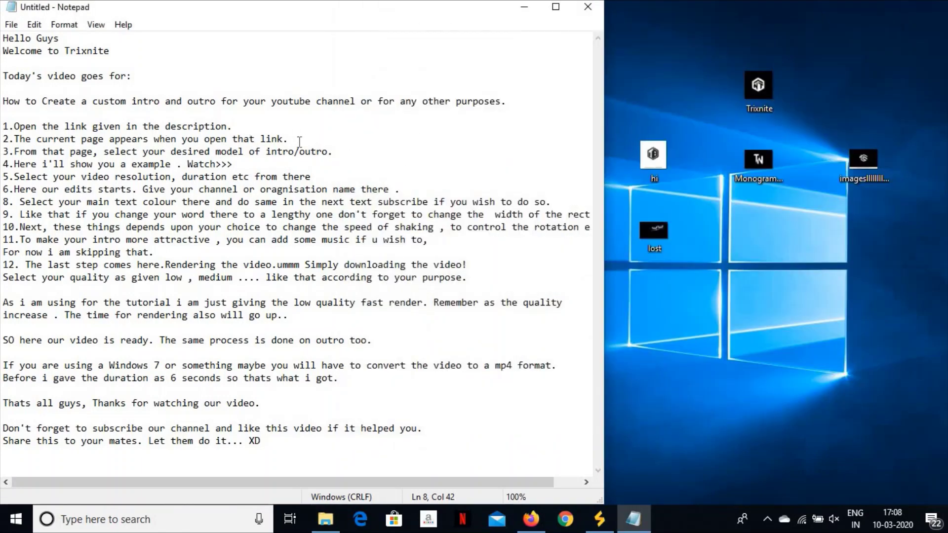
pyautogui.moveTo(335, 151); pyautogui.dragTo(2, 151)
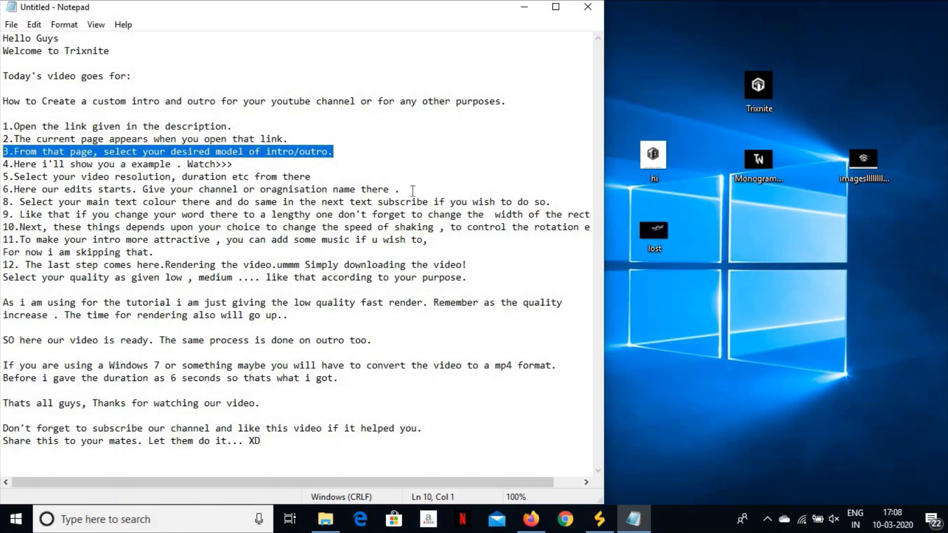
# - In Firefox, find the "Subscribe intro chill ( add your own music)" template among Panzoid's trending creations and open it in Clipmaker
pyautogui.click(527, 527)
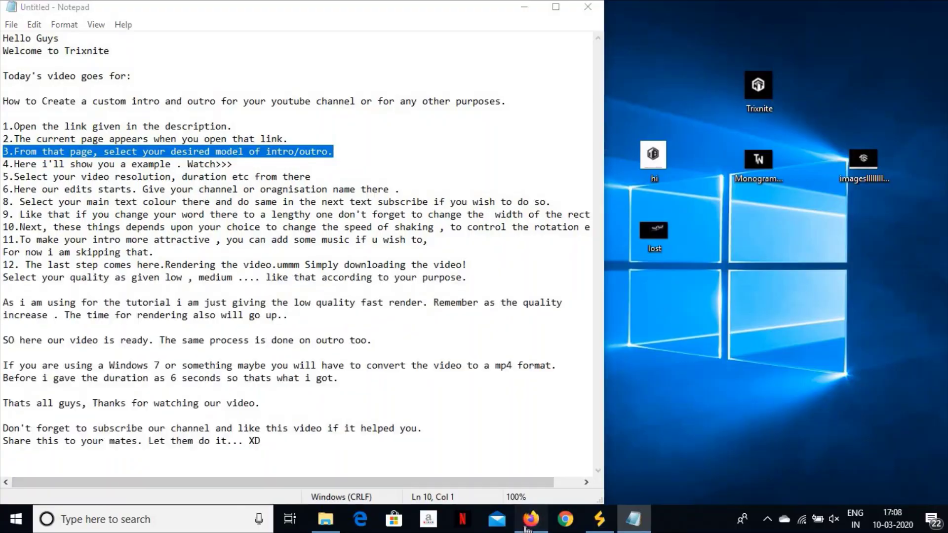
pyautogui.scroll(-3, 339, 338)
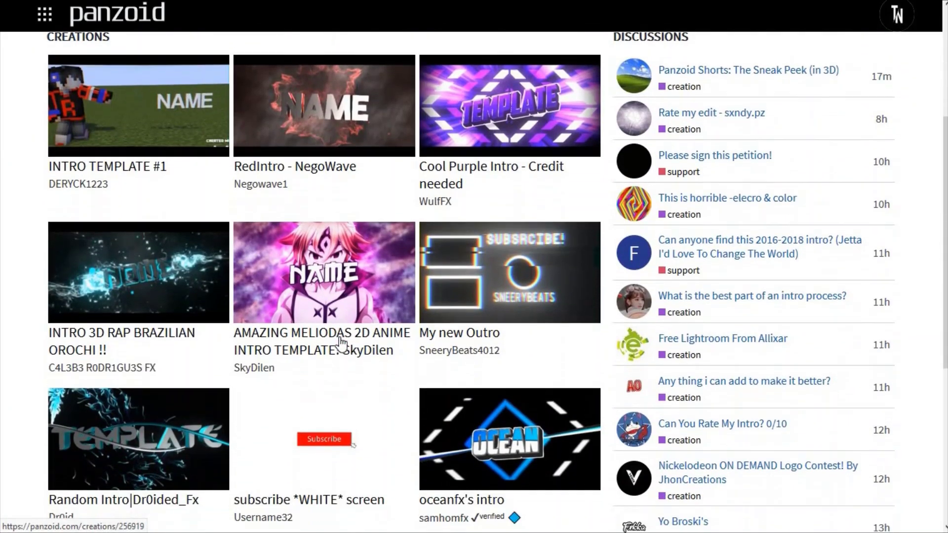
pyautogui.scroll(-2, 340, 341)
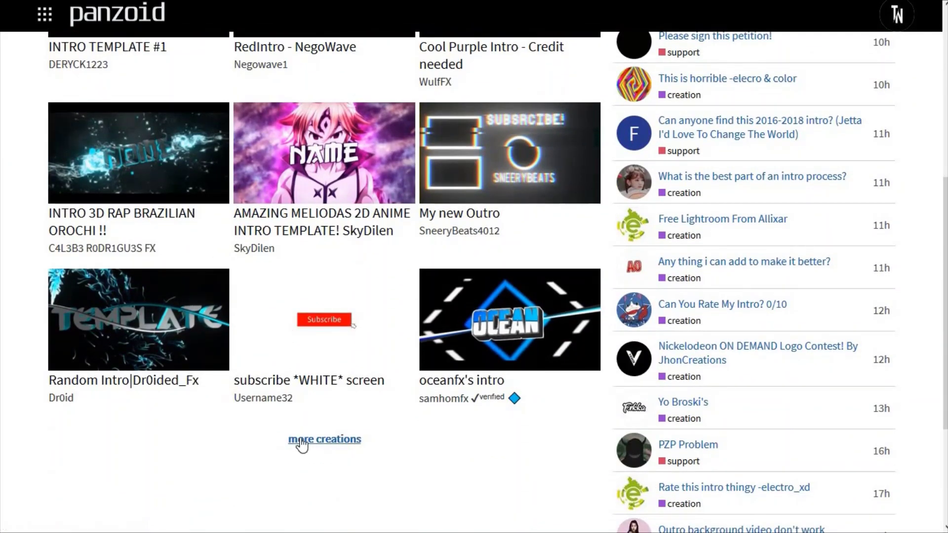
pyautogui.click(301, 441)
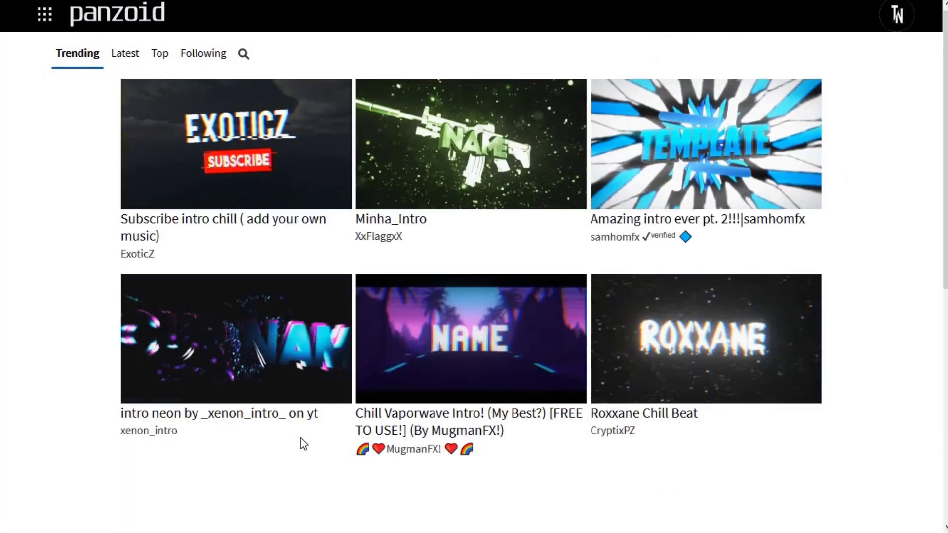
pyautogui.click(244, 162)
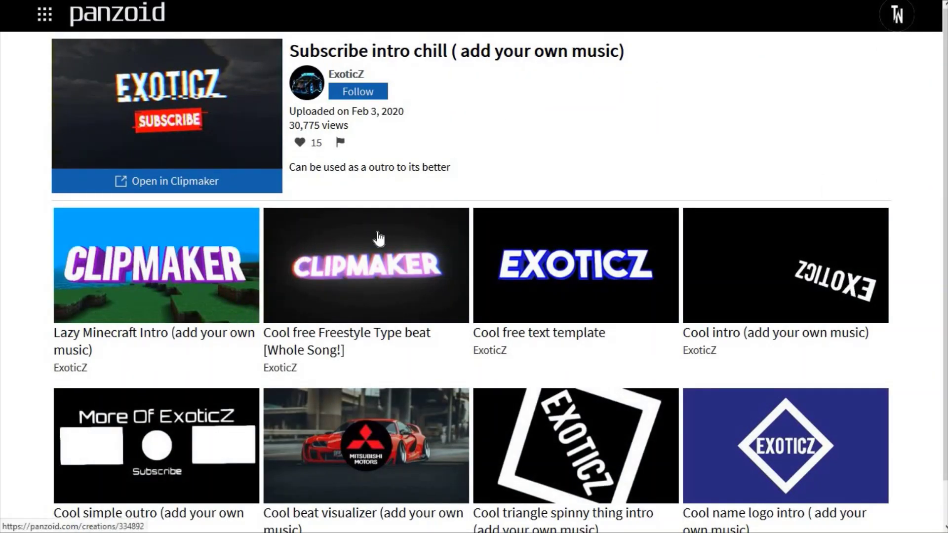
pyautogui.click(195, 181)
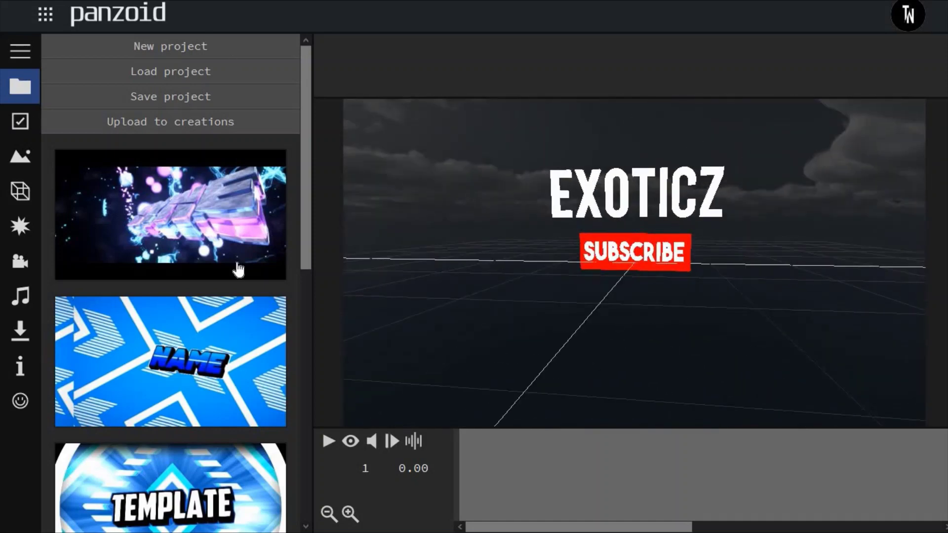
# - Show the project's basic settings and read the notes' instruction on video resolution and duration
pyautogui.click(19, 122)
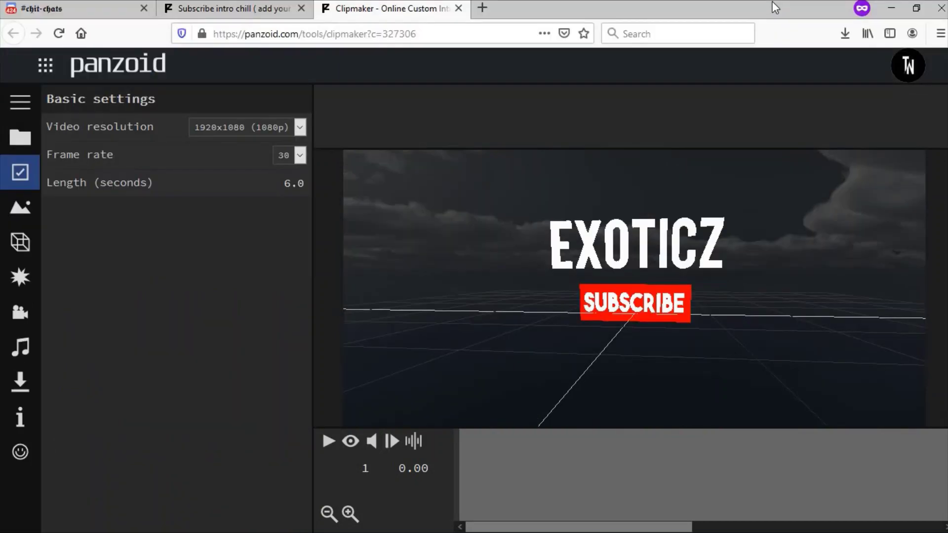
pyautogui.click(901, 7)
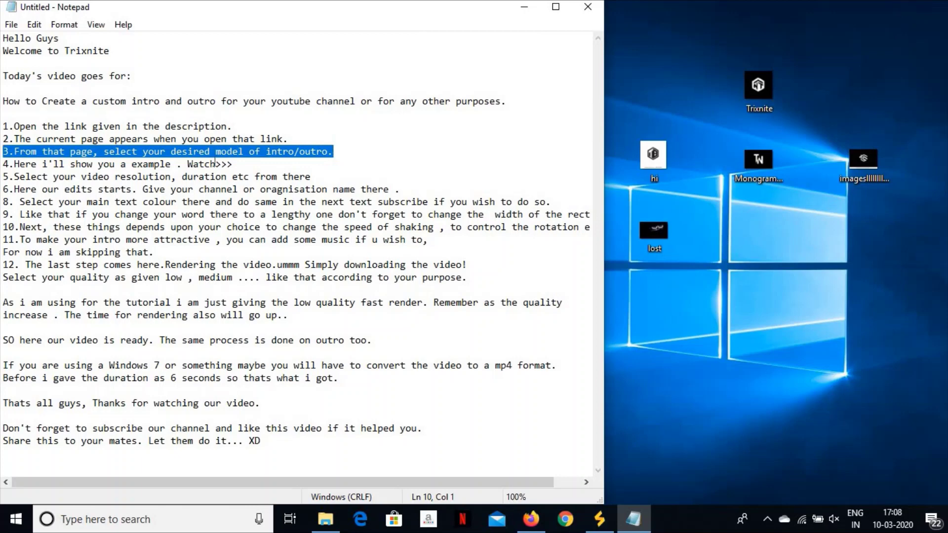
pyautogui.moveTo(232, 165); pyautogui.dragTo(317, 177)
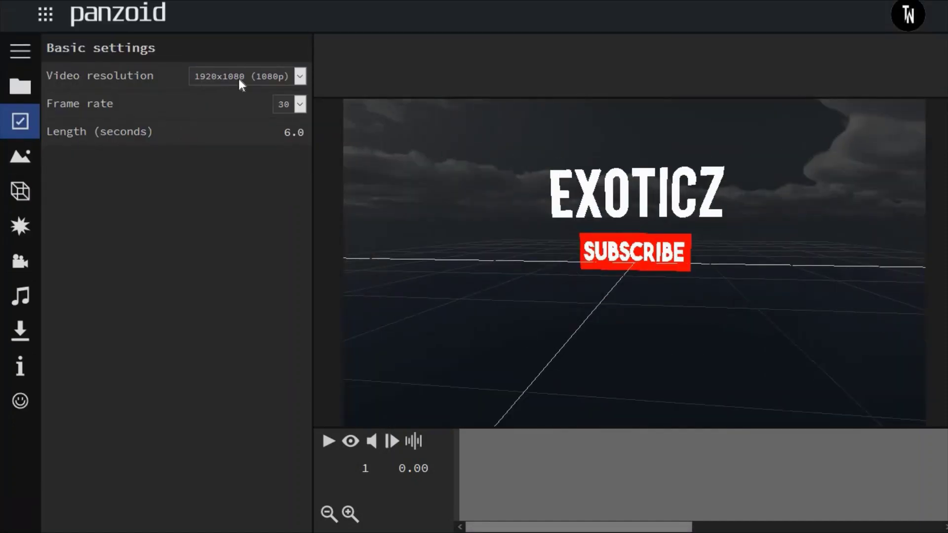
# - Try the 3840x2160 (4k) and 2560x1440 (2k) video resolutions, and set the resolution back to 1920x1080 (1080p)
pyautogui.click(238, 78)
pyautogui.click(244, 96)
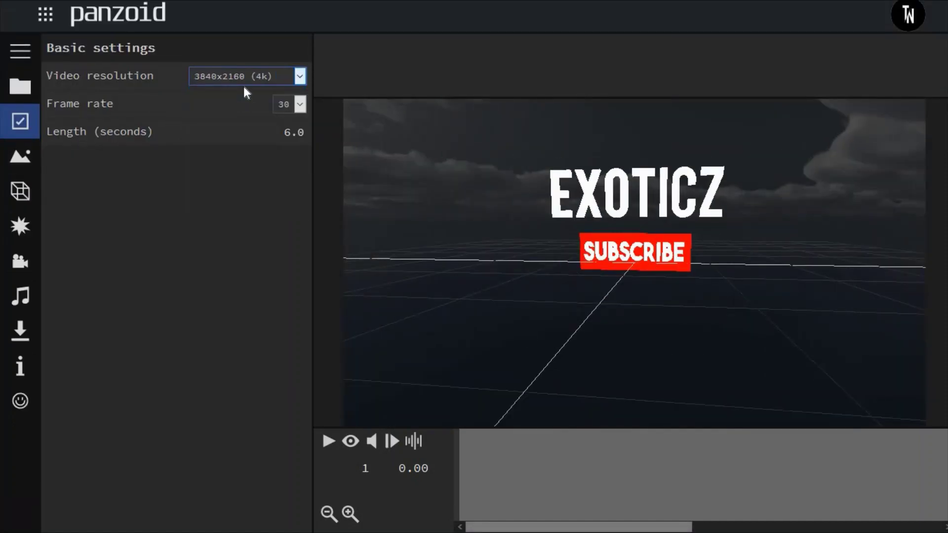
pyautogui.click(239, 69)
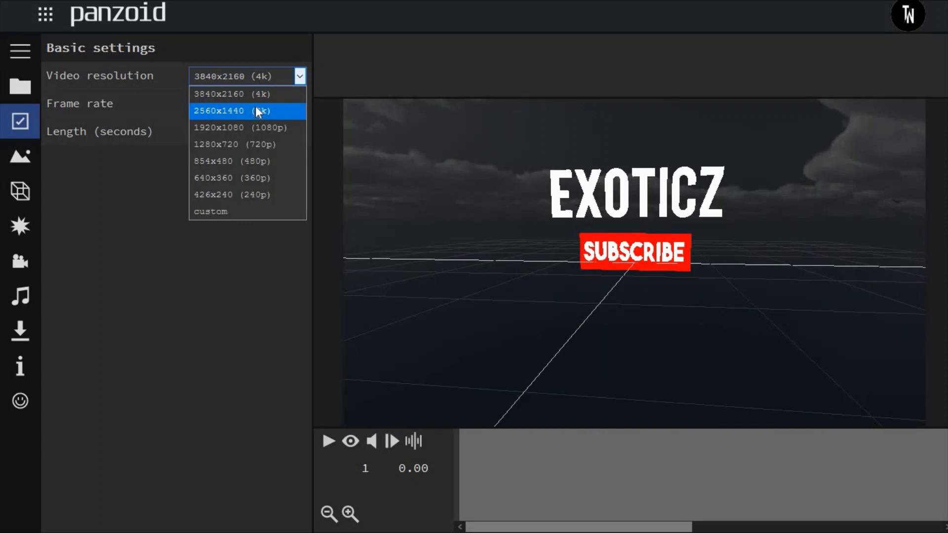
pyautogui.click(256, 108)
pyautogui.click(254, 77)
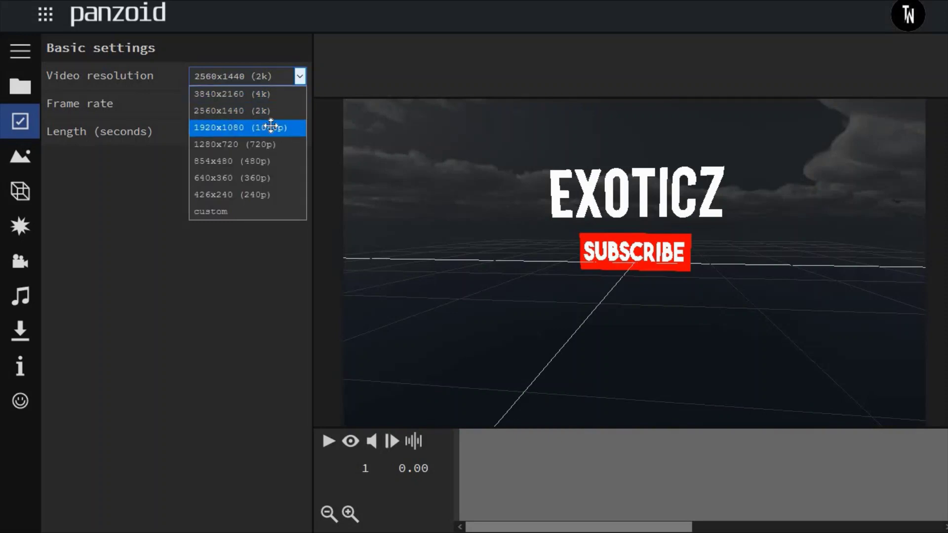
pyautogui.click(270, 126)
pyautogui.click(292, 107)
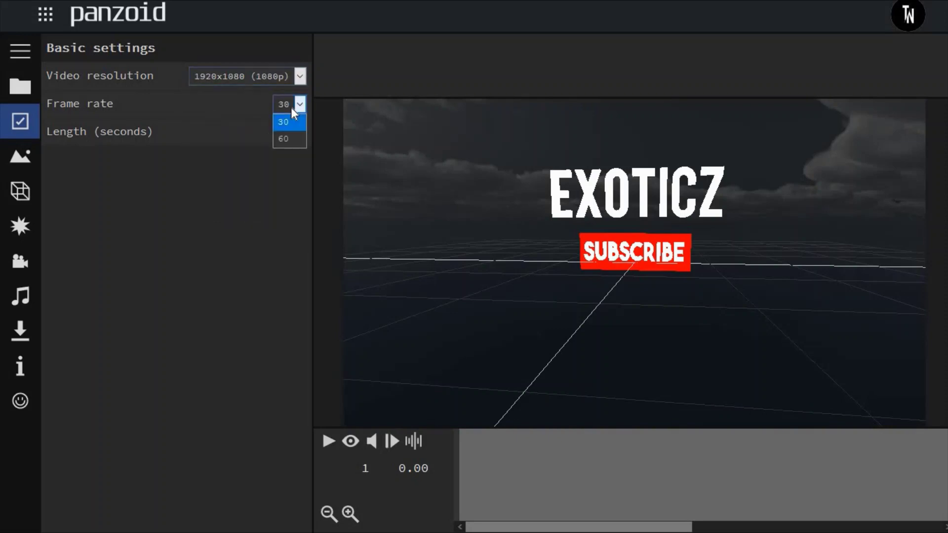
pyautogui.click(291, 107)
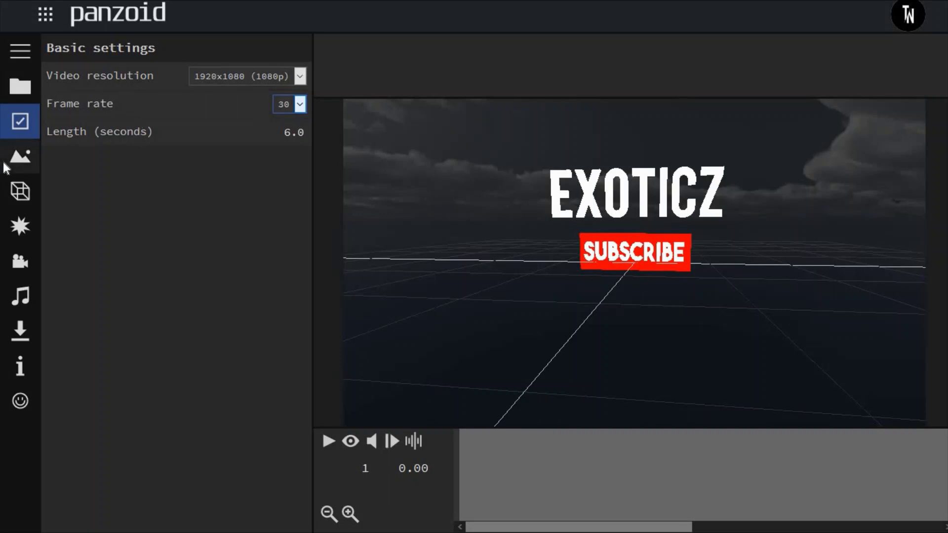
# - Change the wording of the "ExoticZ" 3D text object to "Trixnite"
pyautogui.click(19, 162)
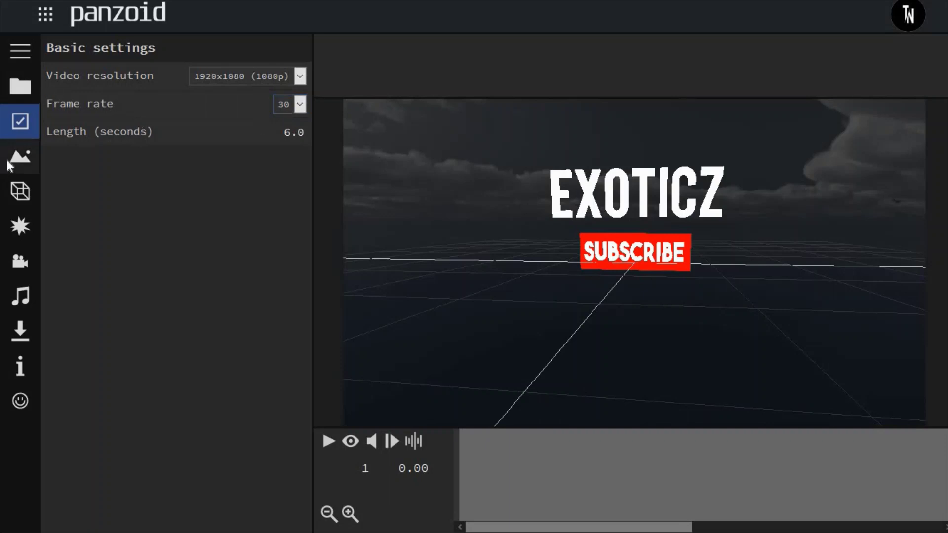
pyautogui.click(19, 190)
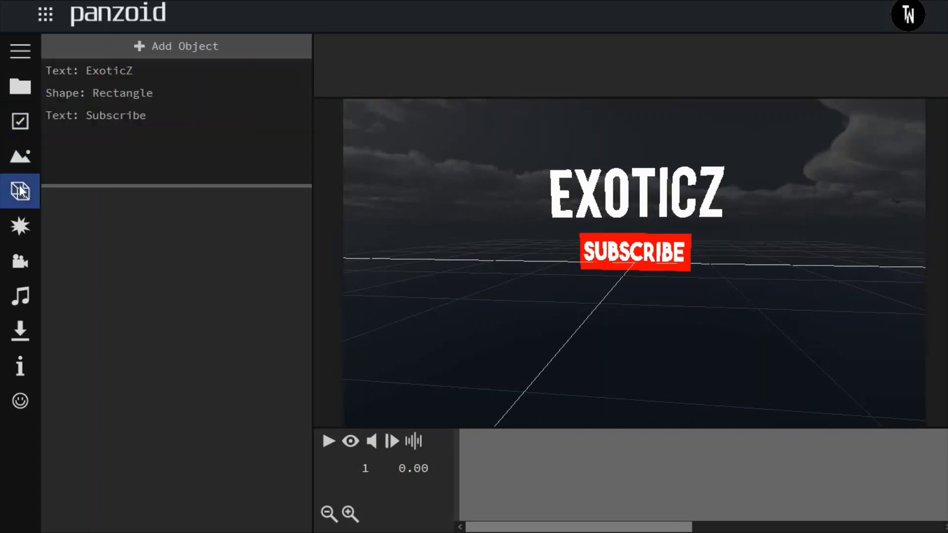
pyautogui.click(176, 83)
pyautogui.click(173, 71)
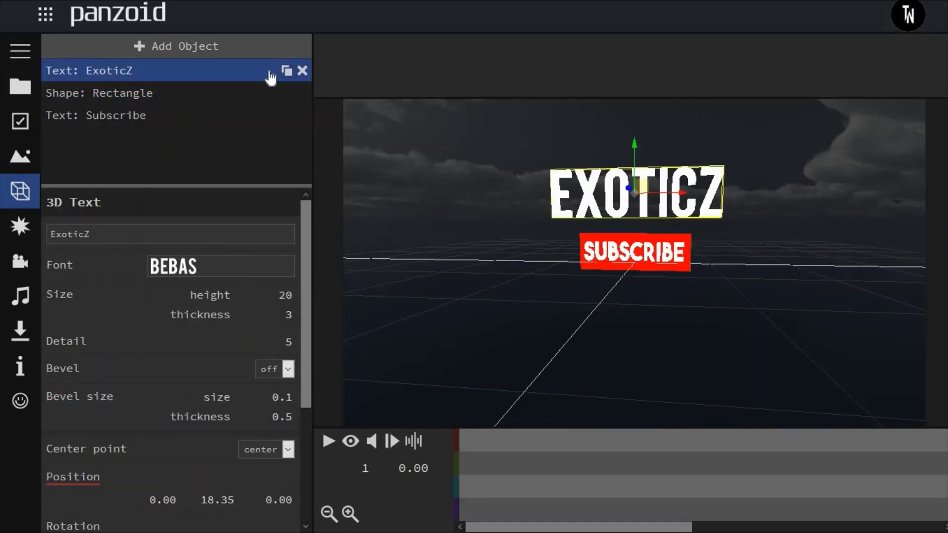
pyautogui.press('F11')
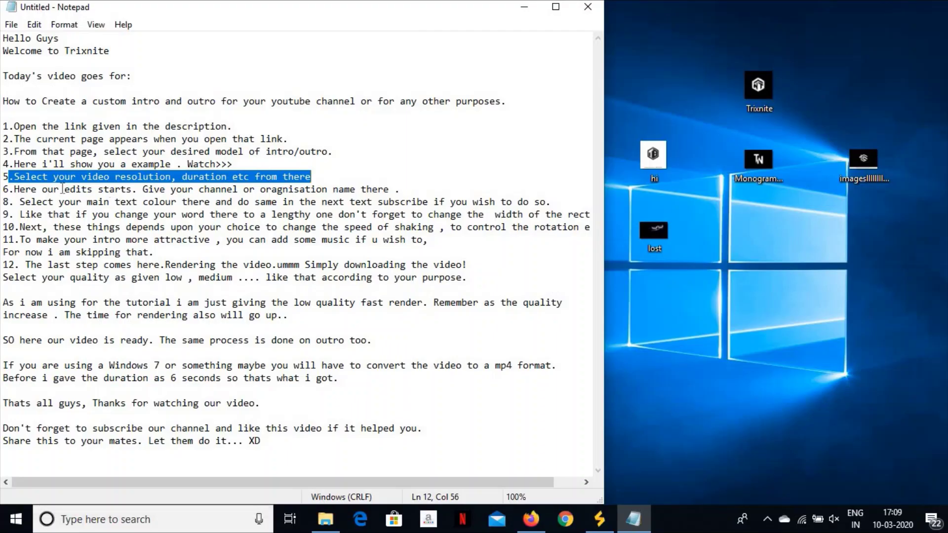
pyautogui.moveTo(14, 192); pyautogui.dragTo(401, 191)
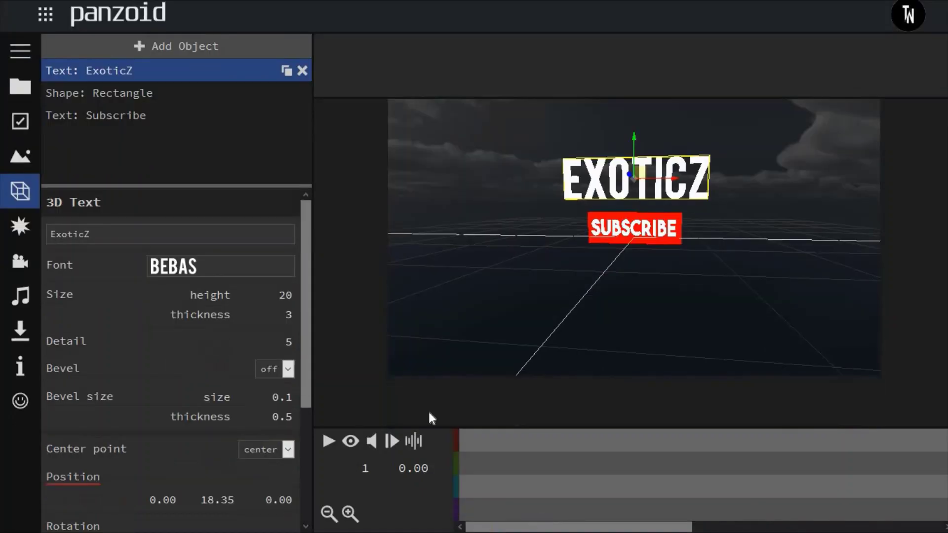
pyautogui.doubleClick(102, 235)
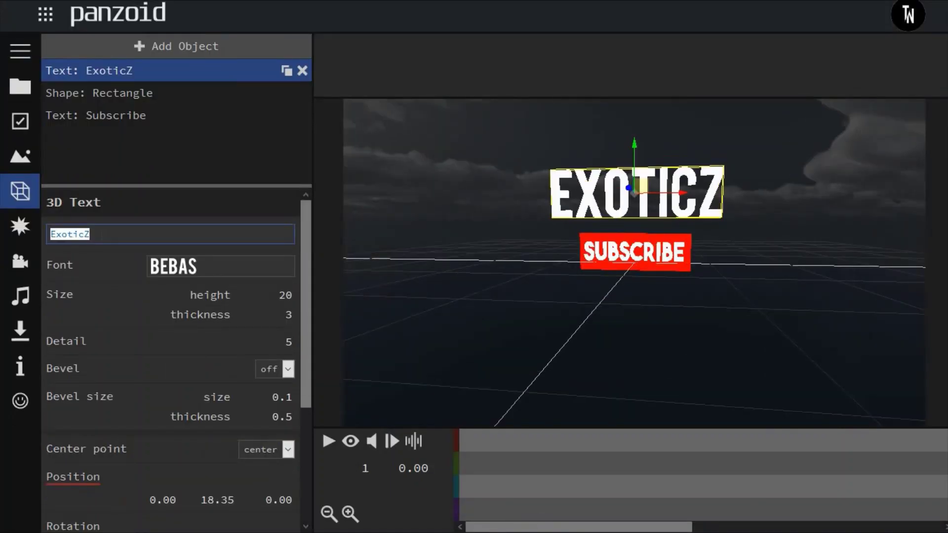
pyautogui.write('Trixnite')
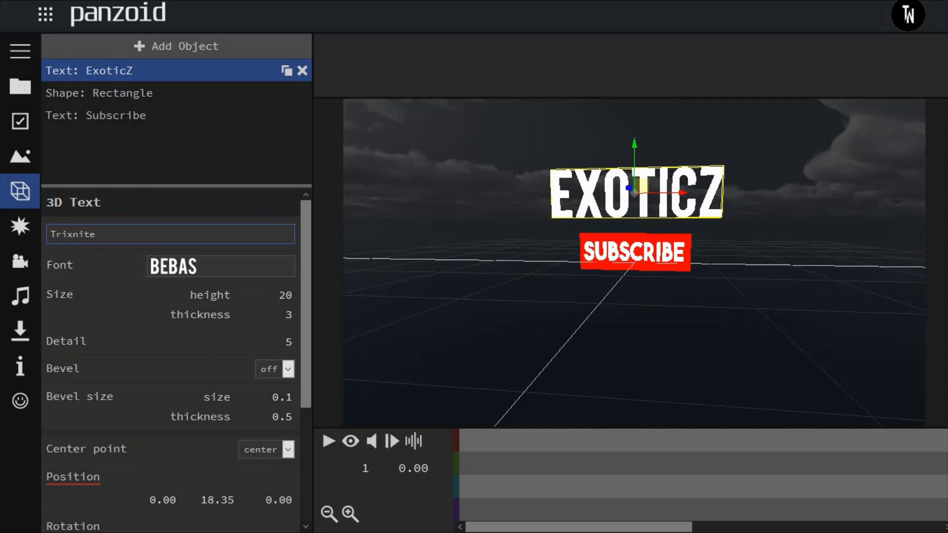
pyautogui.click(118, 269)
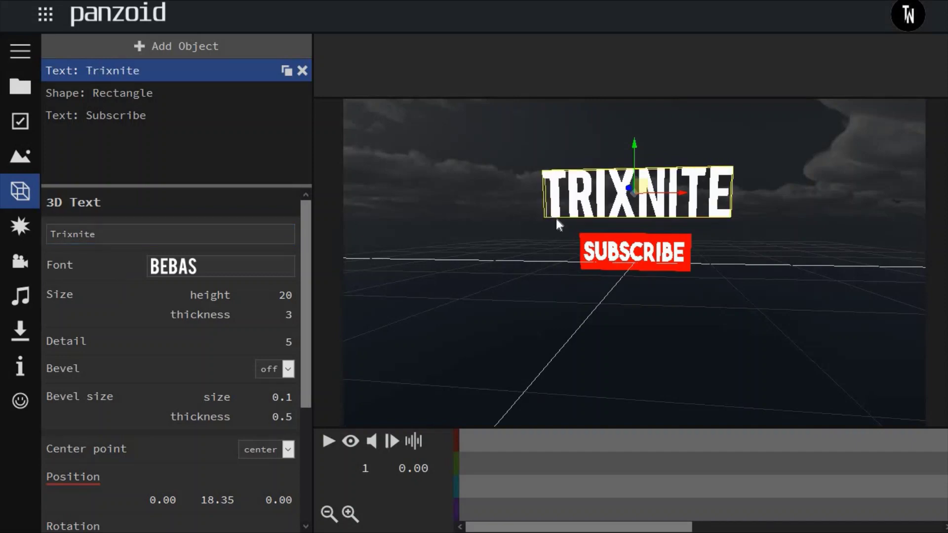
pyautogui.moveTo(554, 256); pyautogui.dragTo(585, 270)
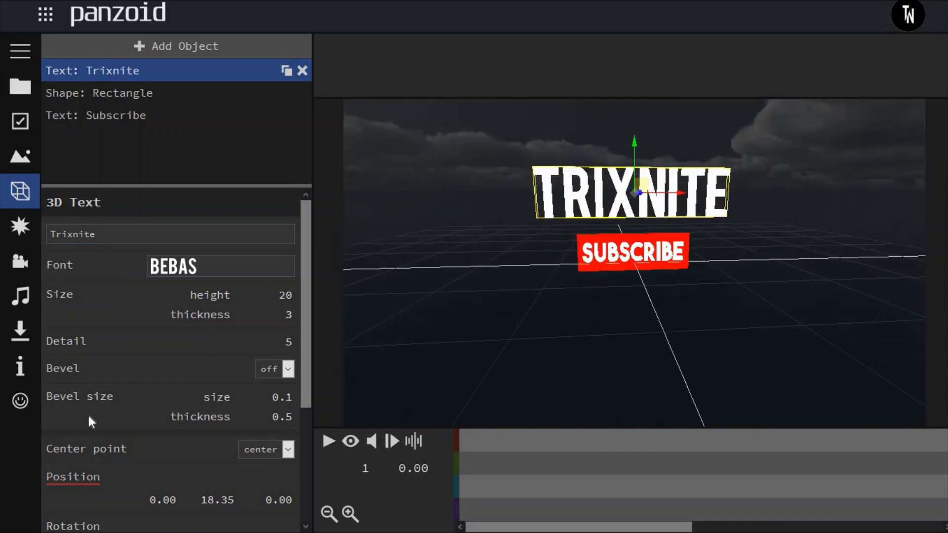
# - Set the colour of the "Trixnite" 3D text to green #1f963d
pyautogui.scroll(-3, 89, 420)
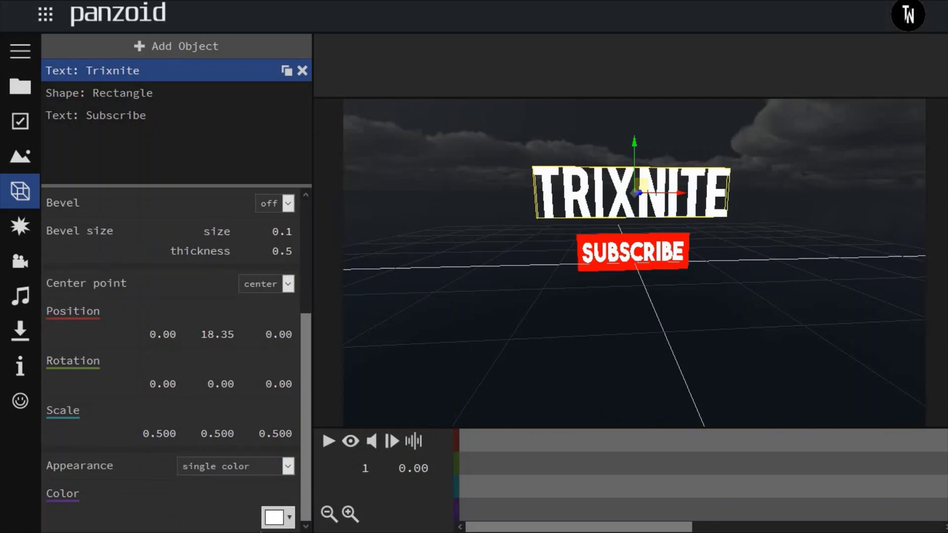
pyautogui.click(278, 517)
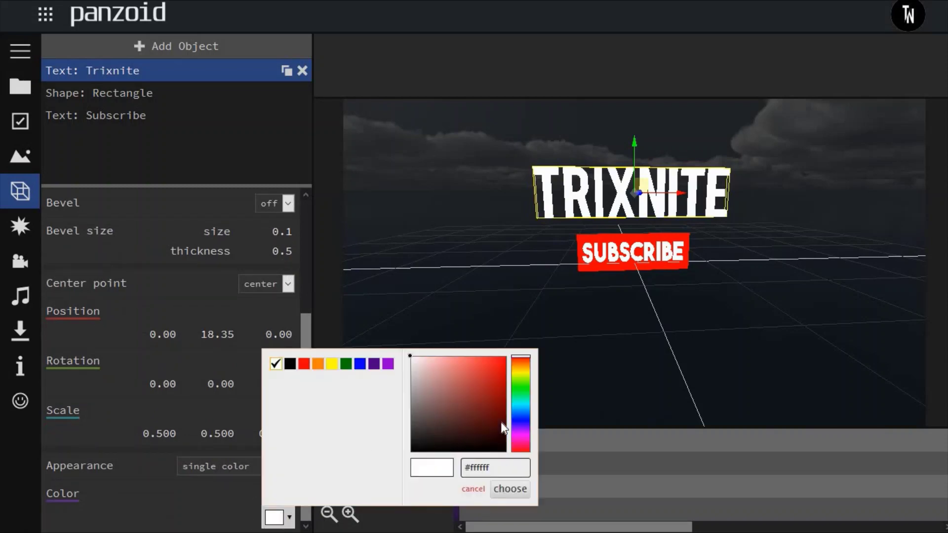
pyautogui.click(521, 392)
pyautogui.click(485, 395)
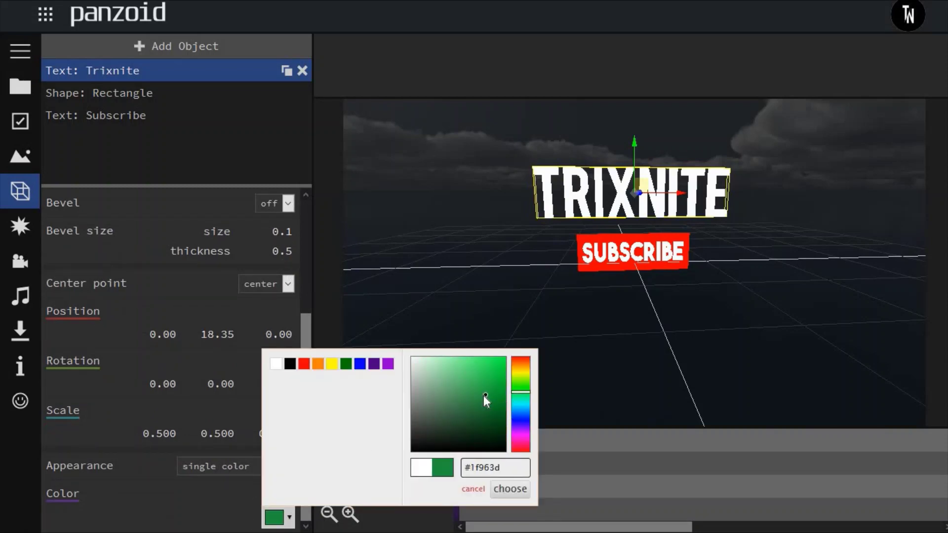
pyautogui.click(511, 491)
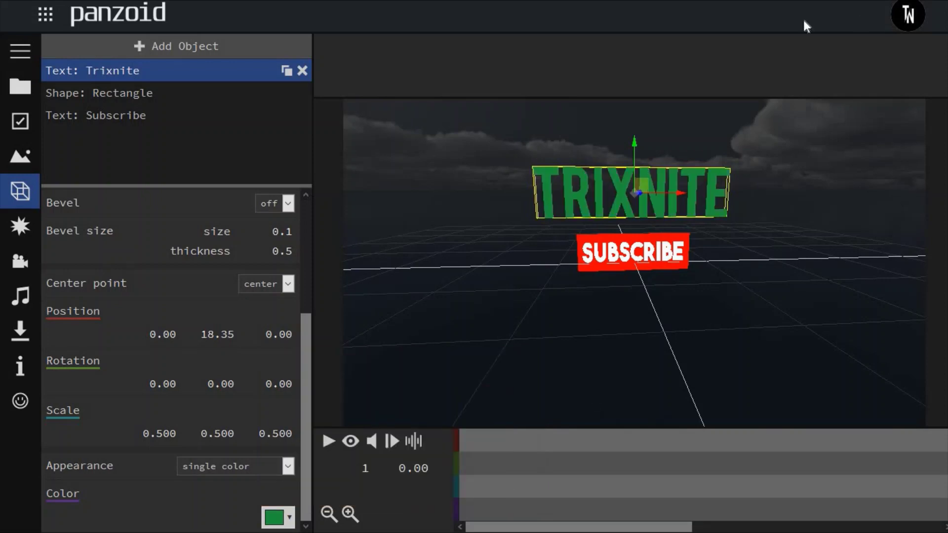
# - Switch to the Notepad notes, highlight the instruction on main text colour, and return to Clipmaker in Firefox
pyautogui.press('F11')
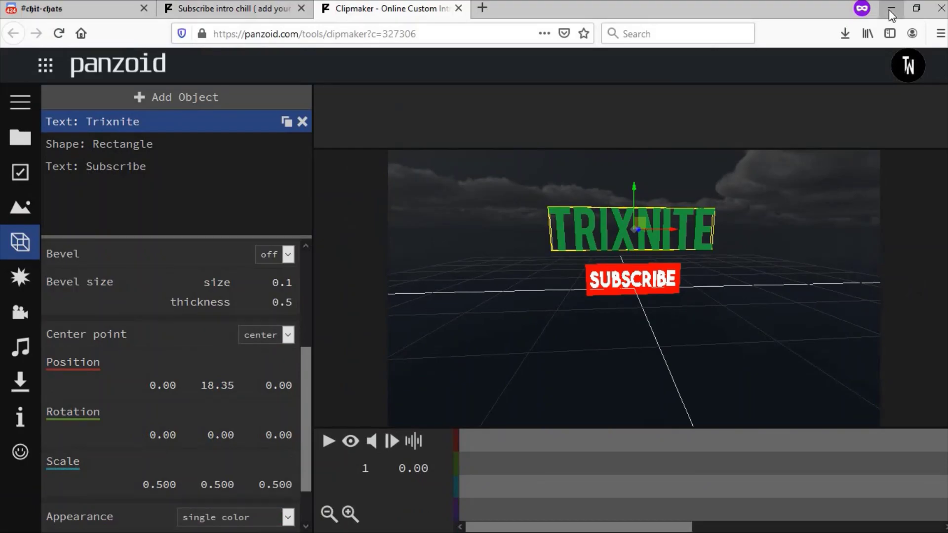
pyautogui.click(890, 12)
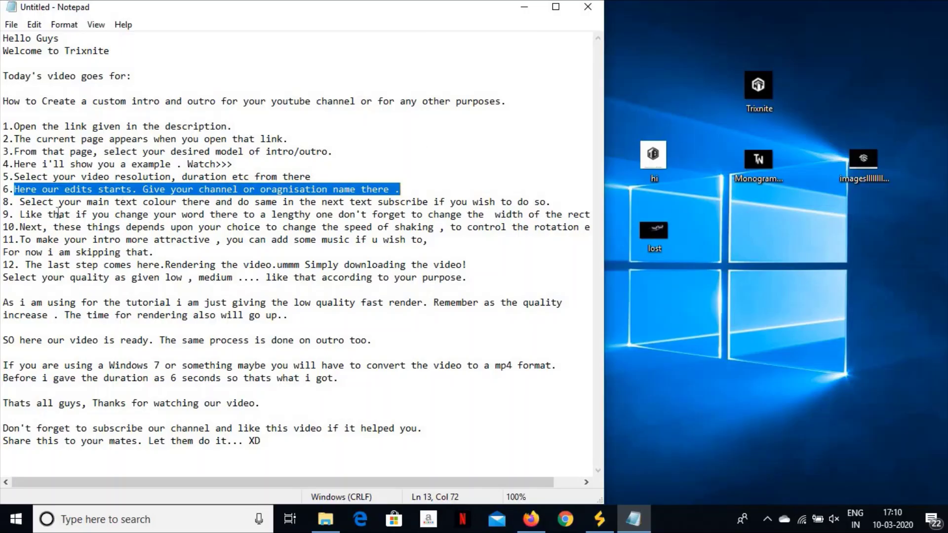
pyautogui.moveTo(19, 201); pyautogui.dragTo(563, 205)
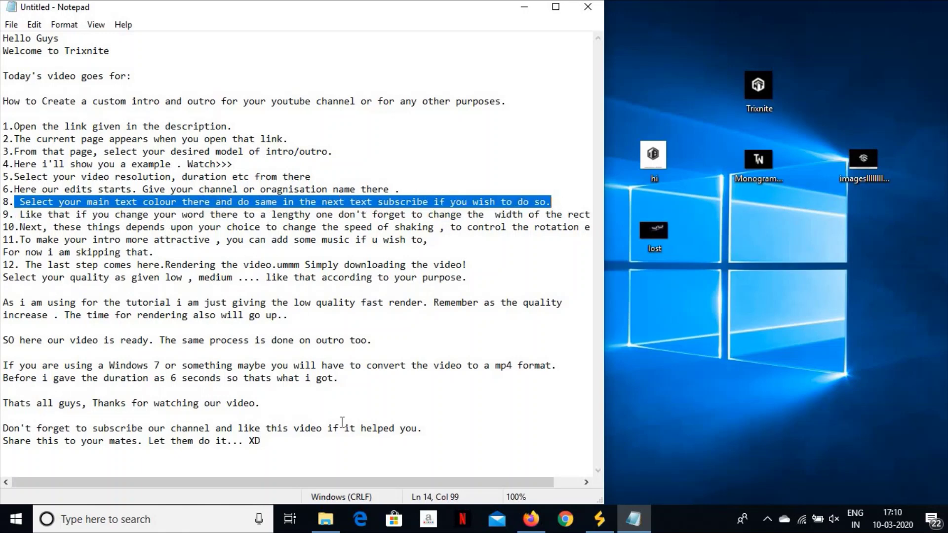
pyautogui.click(521, 524)
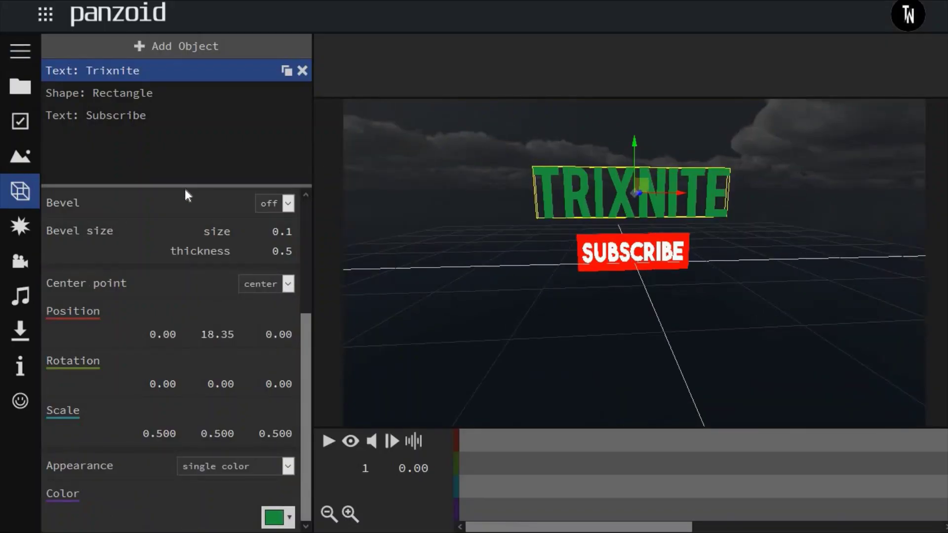
# - Change the wording of the "Subscribe" 3D text object to "Like & Subscribe"
pyautogui.click(156, 116)
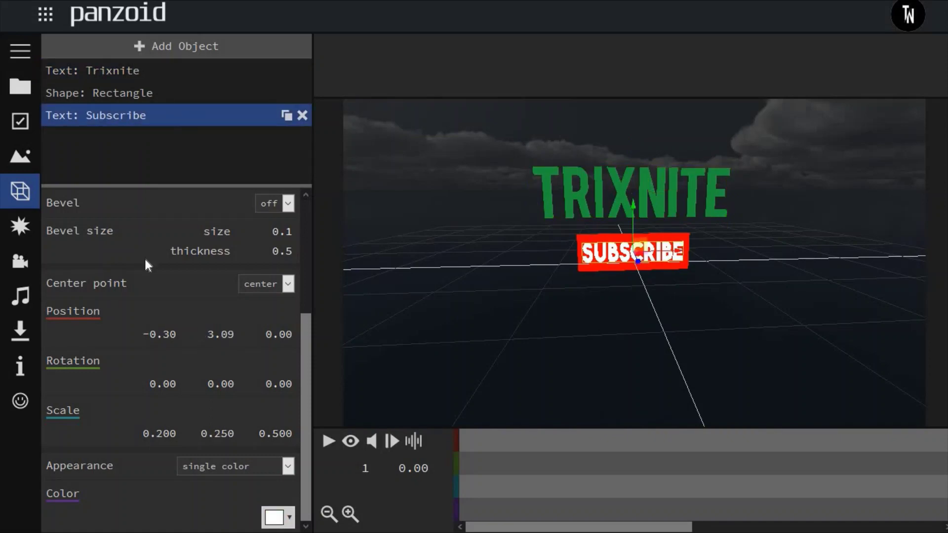
pyautogui.scroll(3, 144, 256)
pyautogui.doubleClick(101, 234)
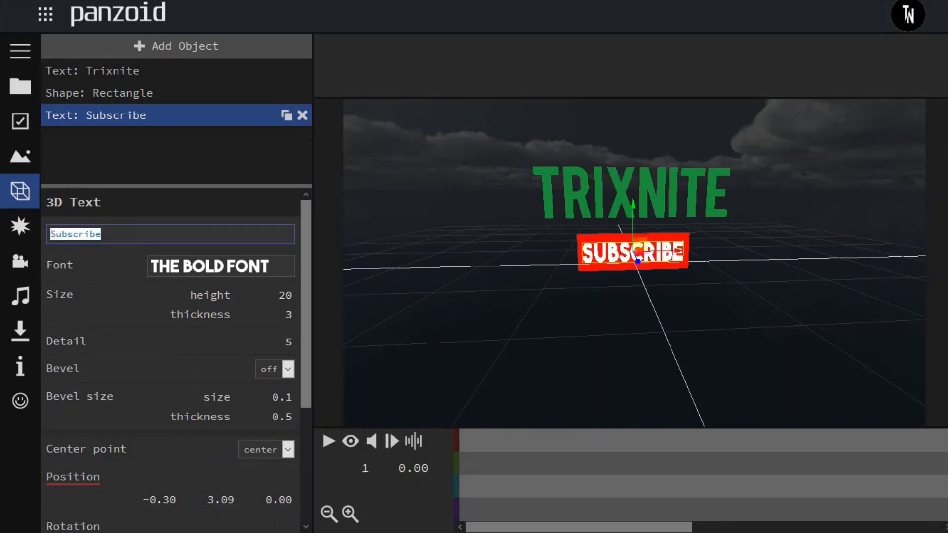
pyautogui.write('Like &')
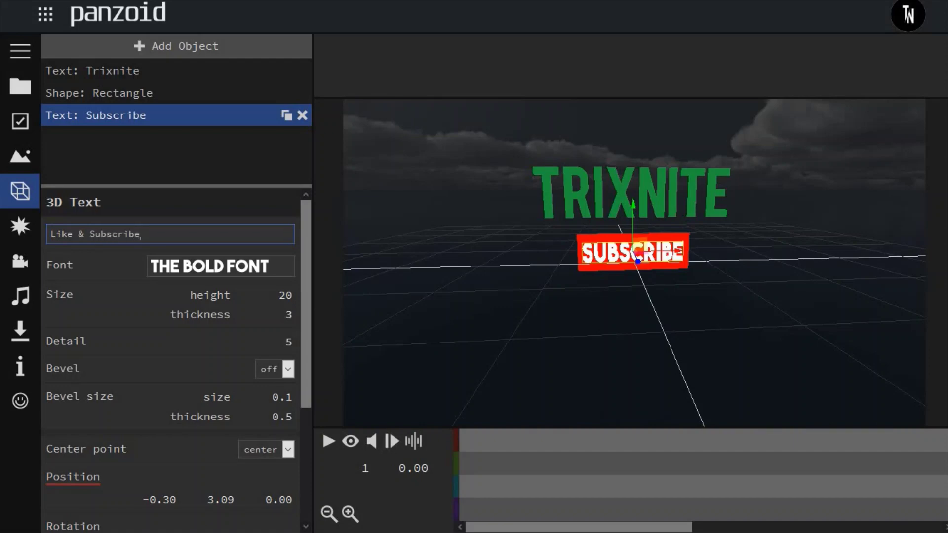
pyautogui.press('Return')
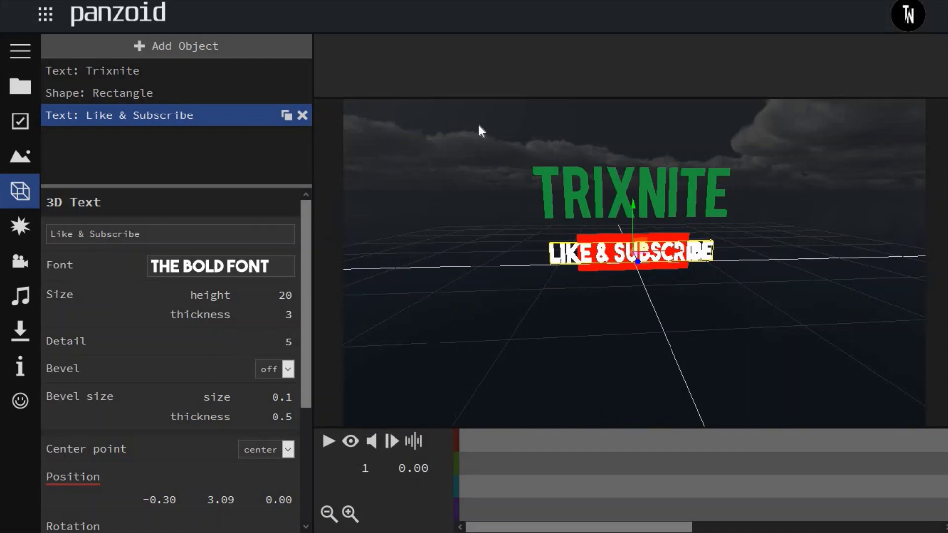
# - Read the instruction in the Notepad notes on adjusting the rectangle's width for longer words, and return to Clipmaker
pyautogui.press('F11')
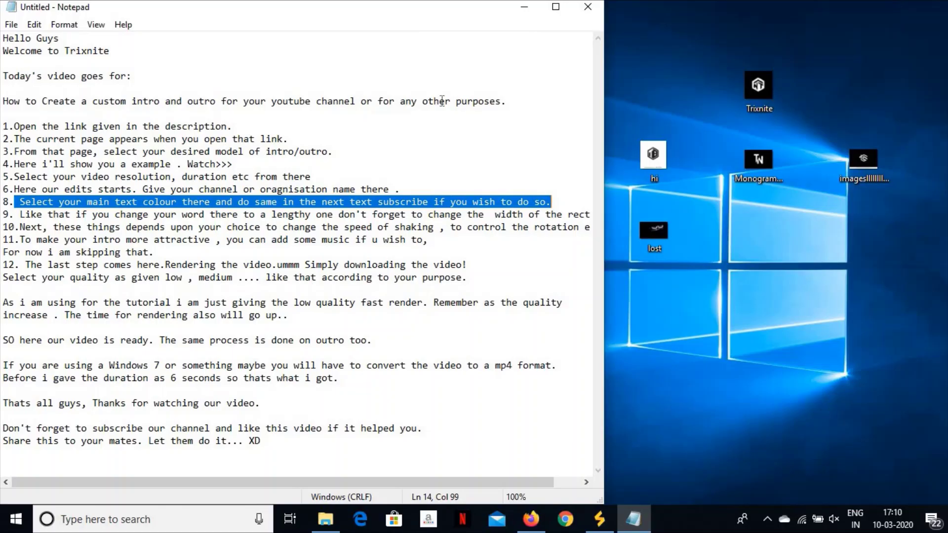
pyautogui.click(16, 213)
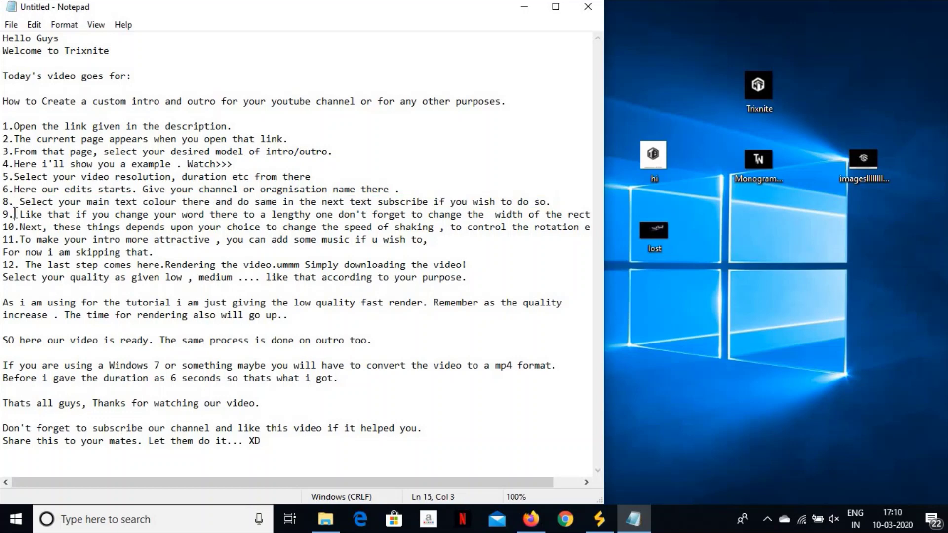
pyautogui.moveTo(15, 213); pyautogui.dragTo(601, 216)
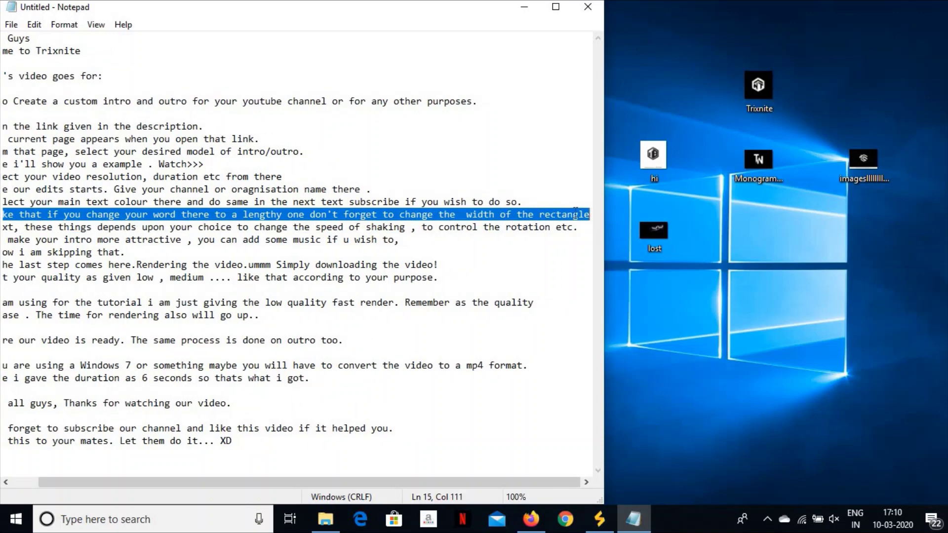
pyautogui.click(546, 213)
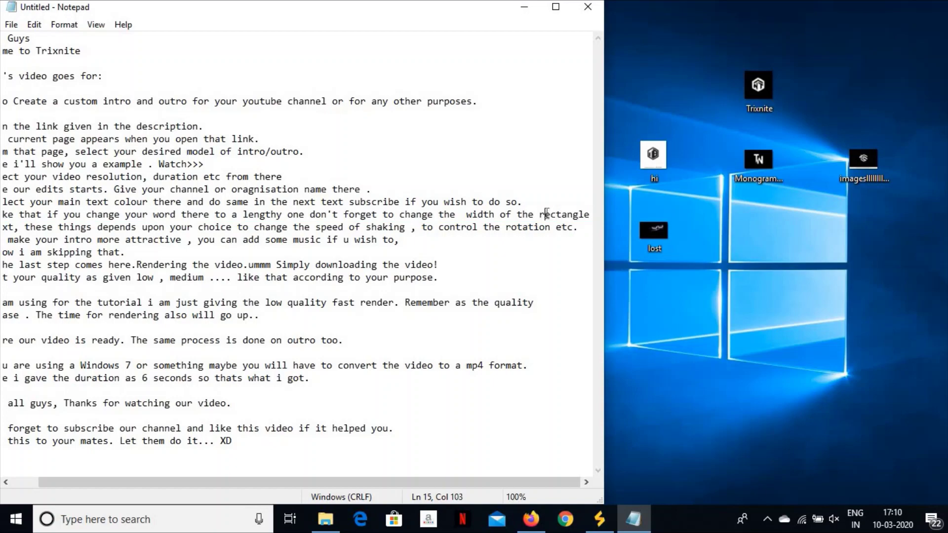
pyautogui.doubleClick(546, 213)
pyautogui.click(545, 213)
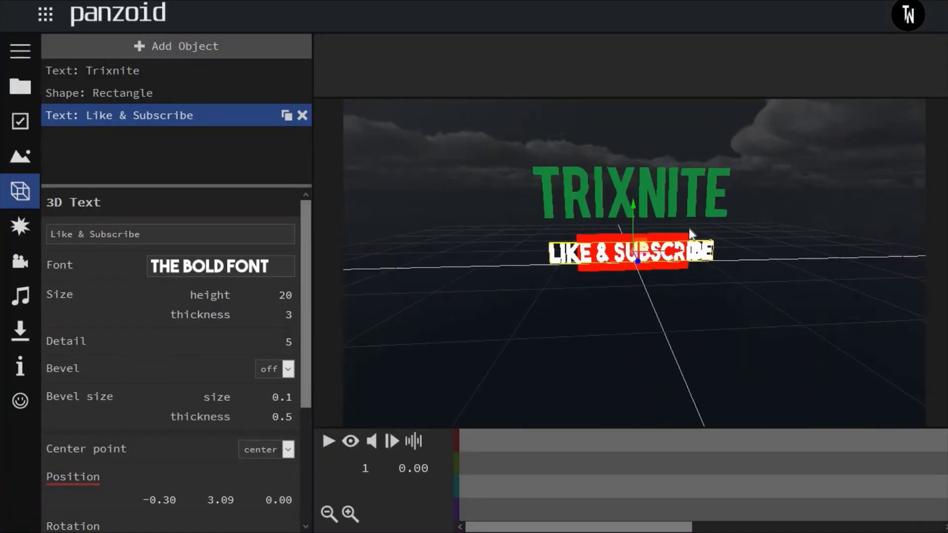
# - Set the width of the red rectangle behind the "Like & Subscribe" text to 15
pyautogui.click(131, 99)
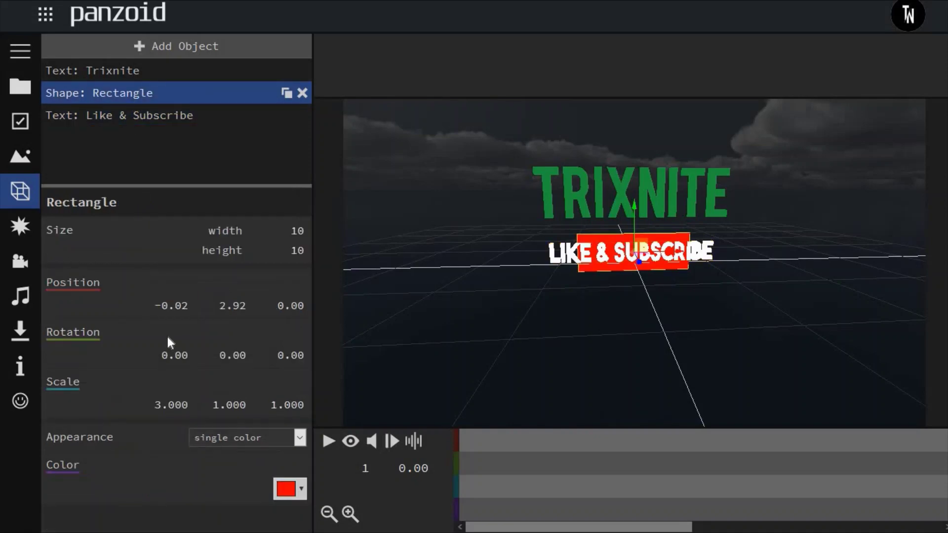
pyautogui.click(302, 254)
pyautogui.click(298, 231)
pyautogui.write('15')
pyautogui.press('Return')
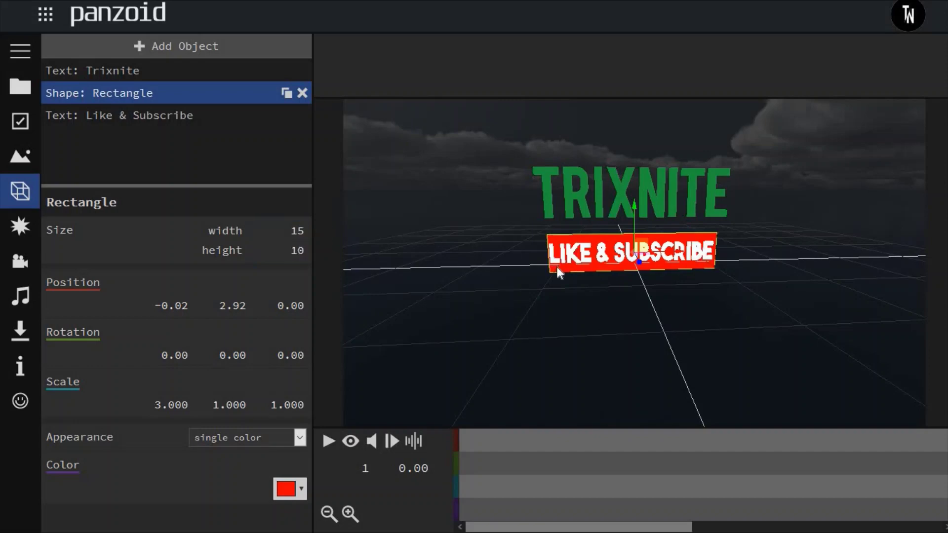
pyautogui.moveTo(556, 267); pyautogui.dragTo(466, 286)
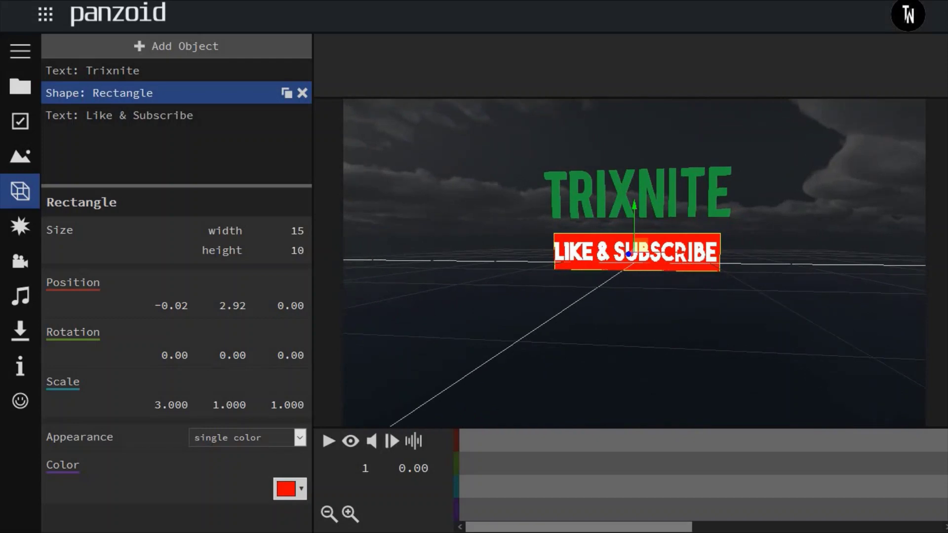
# - Check the Notepad notes for the next instruction, and show the project's effects and camera animation settings in Clipmaker
pyautogui.press('F11')
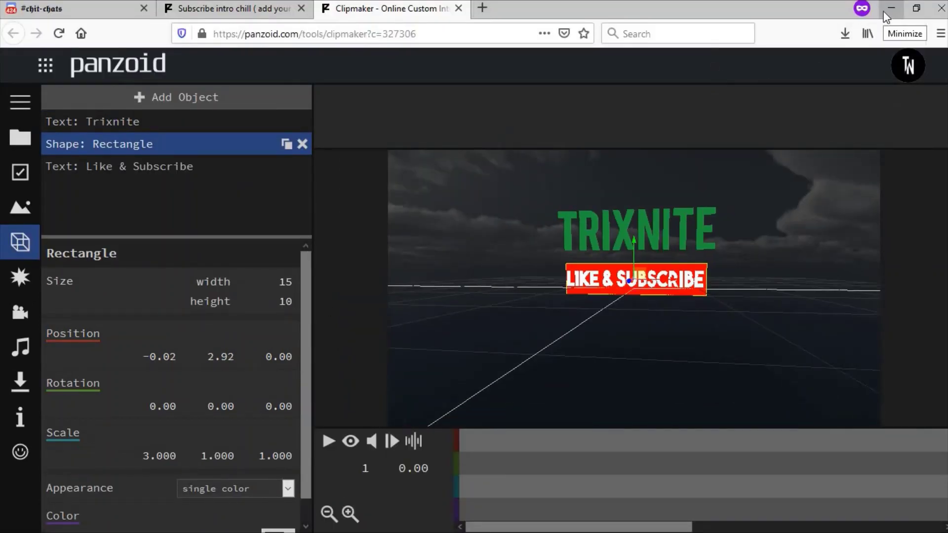
pyautogui.press('F11')
pyautogui.click(891, 8)
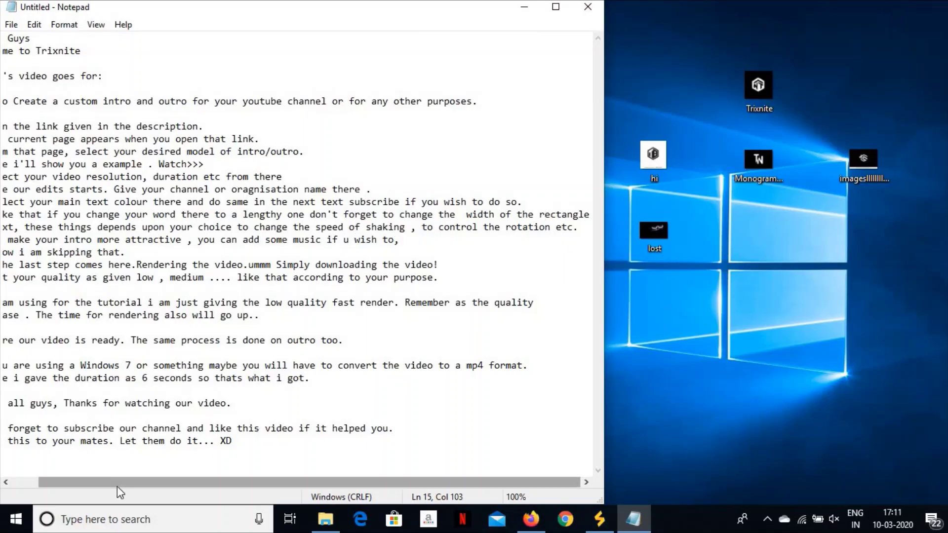
pyautogui.moveTo(121, 485); pyautogui.dragTo(94, 485)
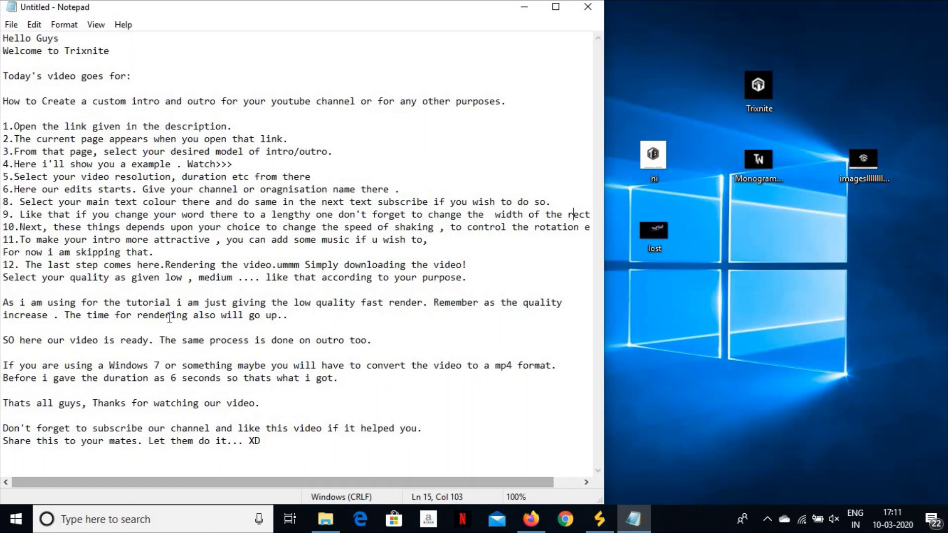
pyautogui.click(530, 518)
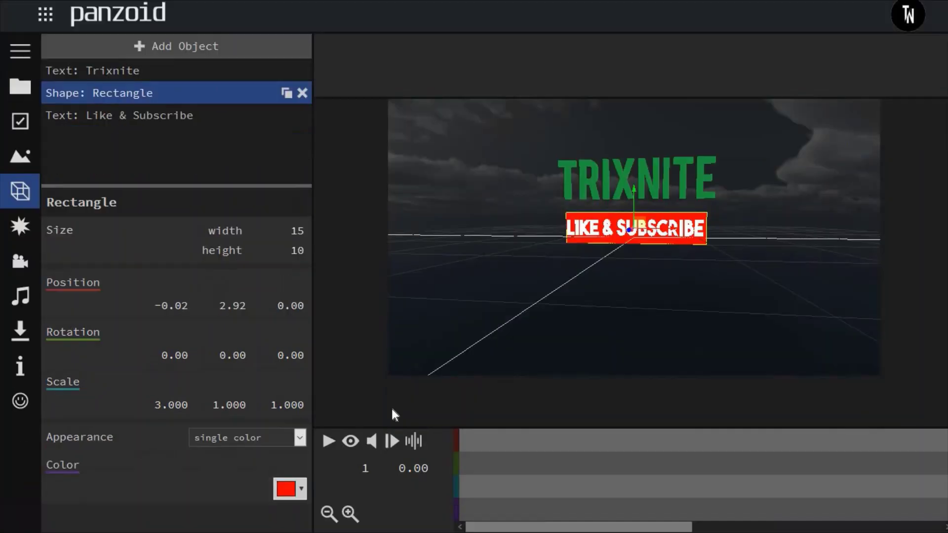
pyautogui.click(28, 235)
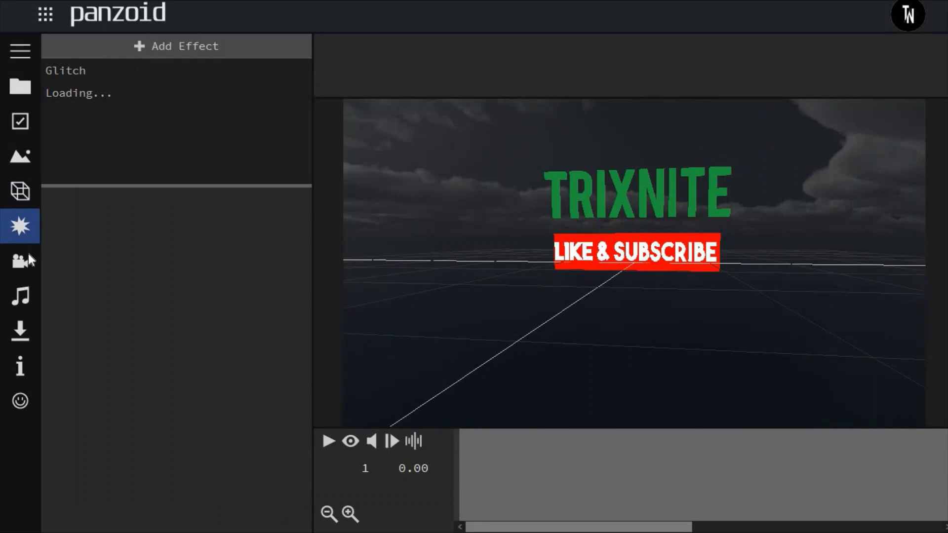
pyautogui.click(28, 256)
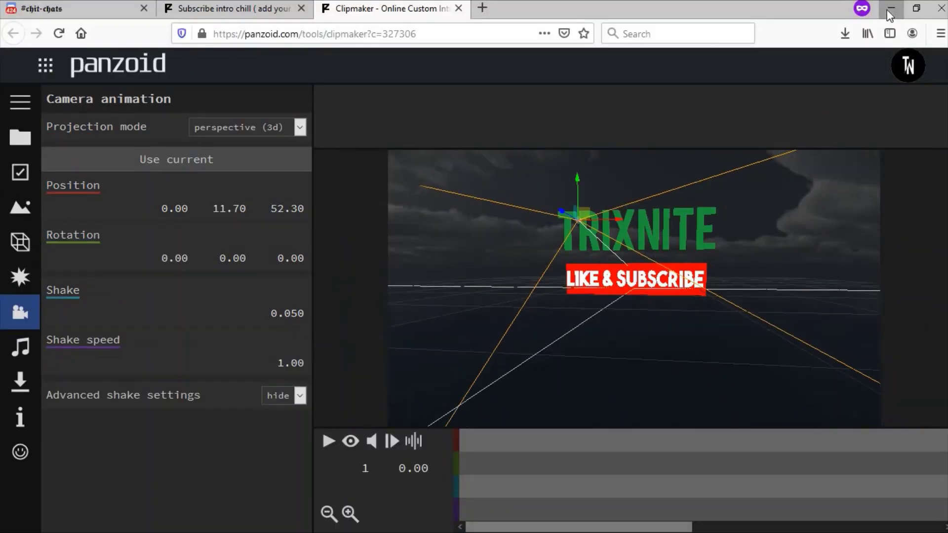
# - Read the instruction in the Notepad notes on changing the shaking speed and controlling the rotation
pyautogui.click(889, 14)
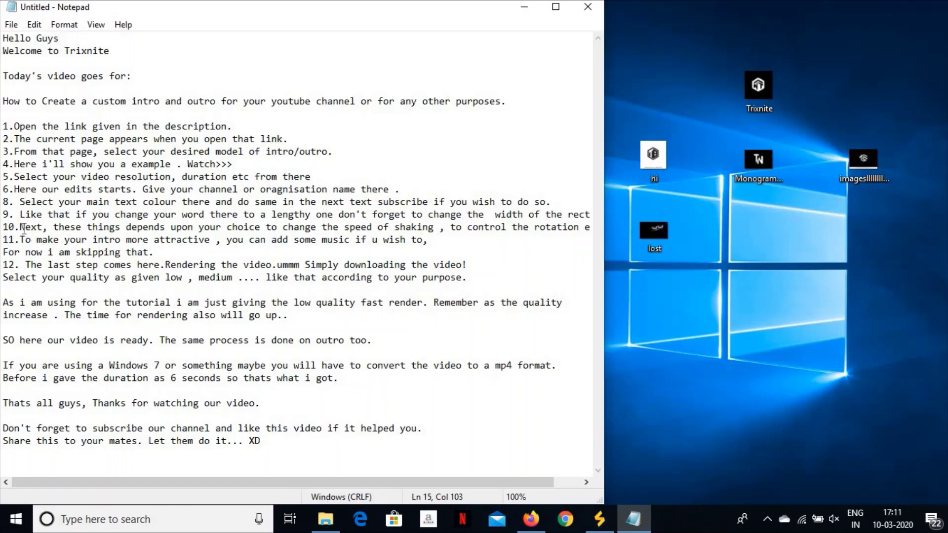
pyautogui.moveTo(21, 227); pyautogui.dragTo(204, 224)
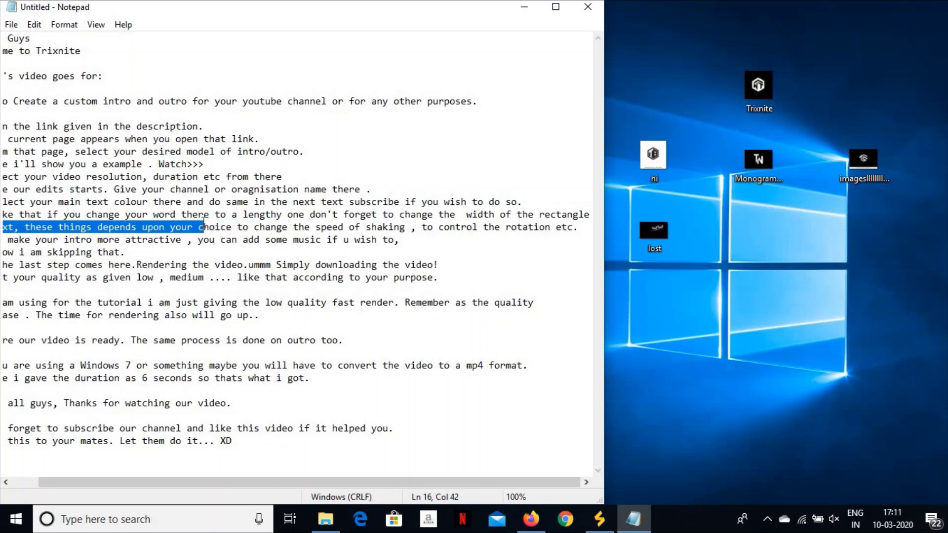
pyautogui.moveTo(197, 225); pyautogui.dragTo(2, 228)
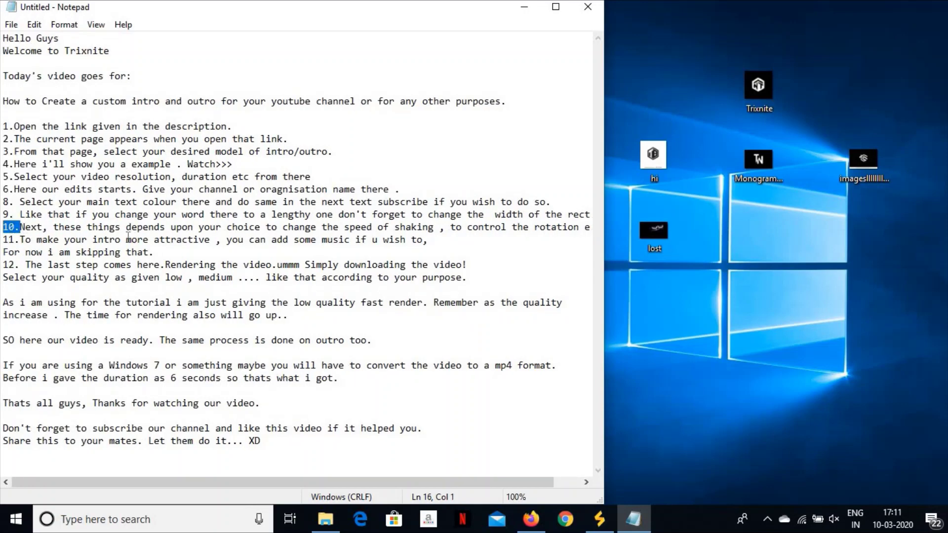
pyautogui.doubleClick(149, 228)
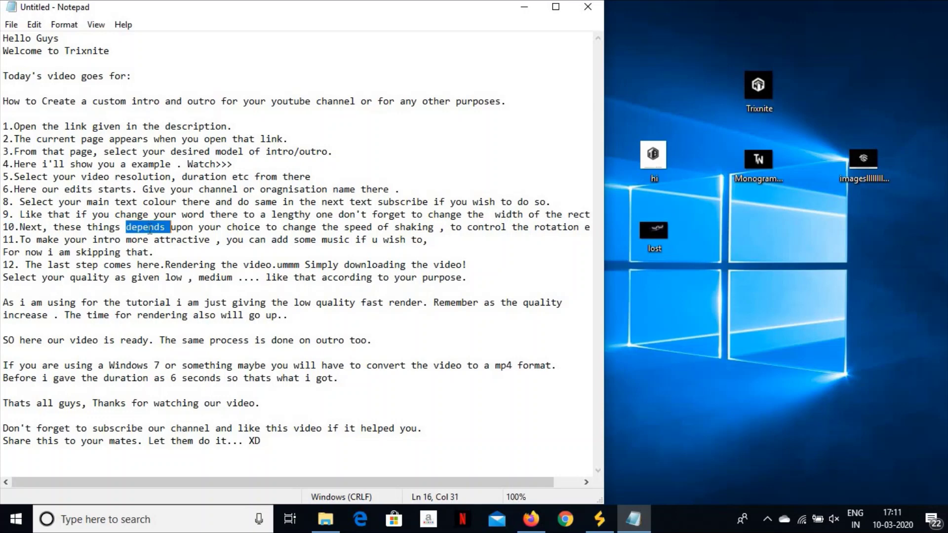
pyautogui.moveTo(15, 227); pyautogui.dragTo(615, 232)
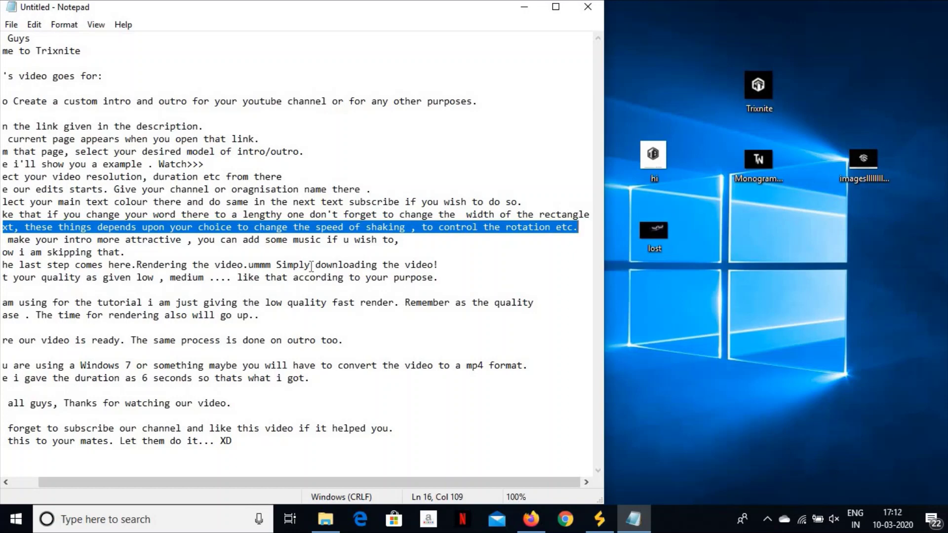
pyautogui.hotkey('ctrl', 'Left')
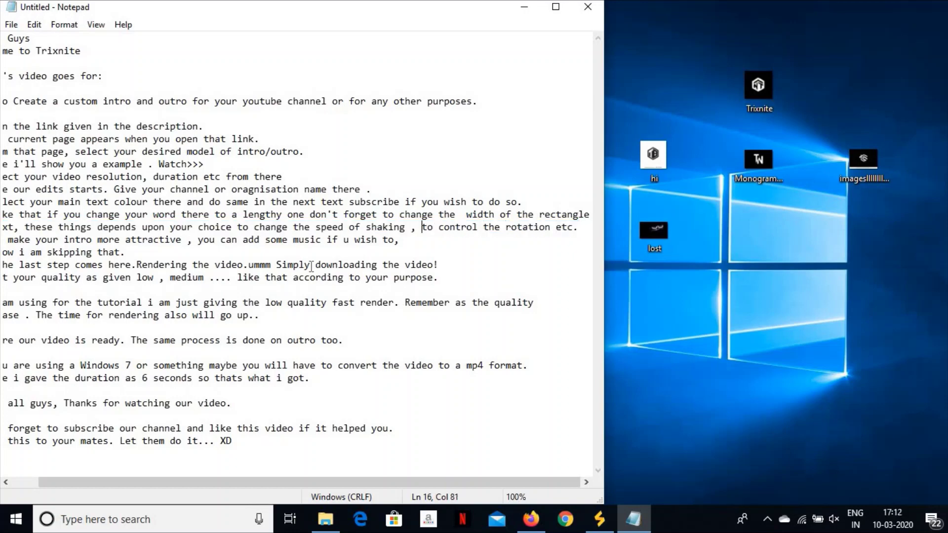
pyautogui.hotkey('ctrl', 'Left')
pyautogui.hotkey('ctrl', 'Left')
pyautogui.hotkey('ctrl', 'Left')
pyautogui.hotkey('ctrl', 'Left')
pyautogui.hotkey('ctrl', 'Left')
pyautogui.hotkey('ctrl', 'Left')
pyautogui.hotkey('ctrl', 'Left')
pyautogui.hotkey('ctrl', 'Left')
pyautogui.hotkey('ctrl', 'Left')
pyautogui.hotkey('ctrl', 'Left')
pyautogui.hotkey('ctrl', 'Left')
pyautogui.hotkey('ctrl', 'Left')
pyautogui.hotkey('ctrl', 'Left')
pyautogui.hotkey('ctrl', 'Left')
pyautogui.hotkey('ctrl', 'Left')
pyautogui.hotkey('ctrl', 'Left')
pyautogui.hotkey('ctrl', 'Left')
pyautogui.hotkey('ctrl', 'Left')
pyautogui.hotkey('ctrl', 'Left')
pyautogui.hotkey('ctrl', 'Left')
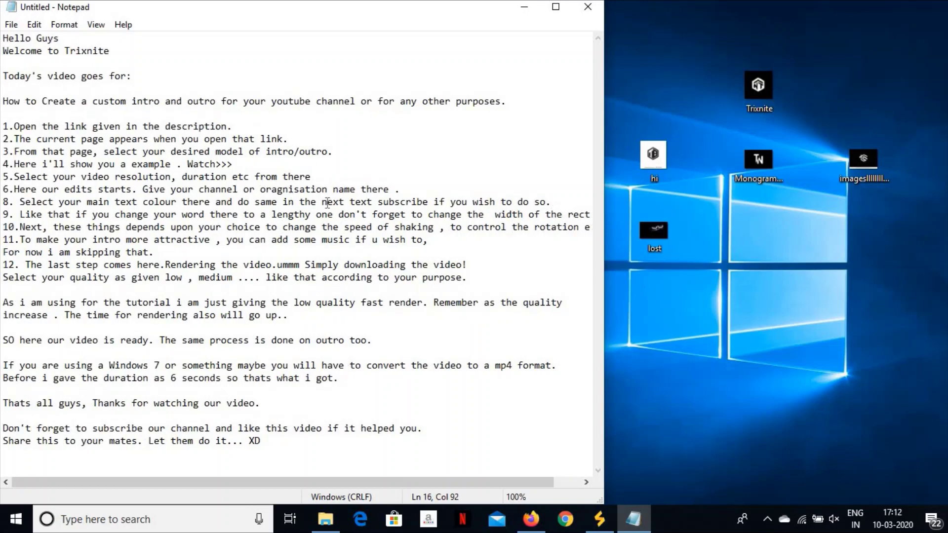
# - Return to Clipmaker in Firefox and play the intro animation from the camera's view
pyautogui.click(540, 523)
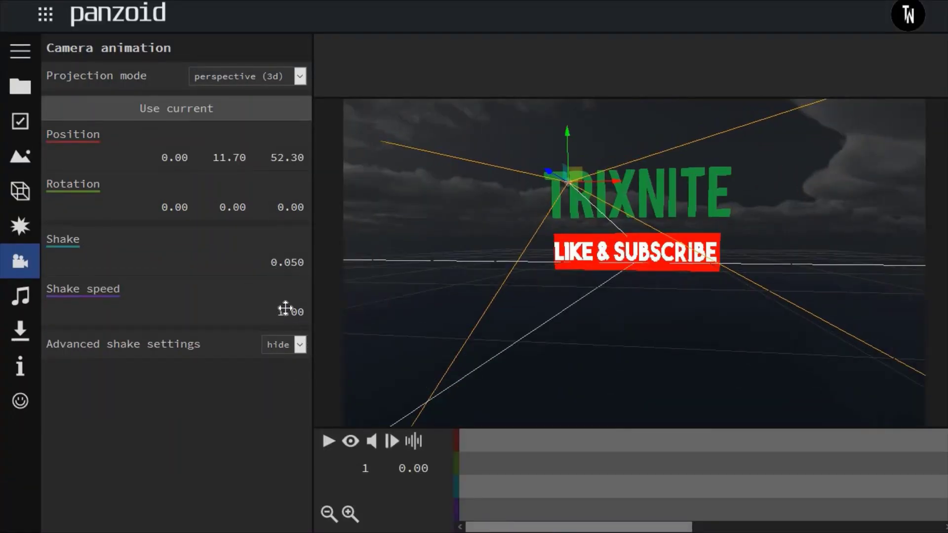
pyautogui.click(285, 309)
pyautogui.click(351, 441)
pyautogui.click(329, 440)
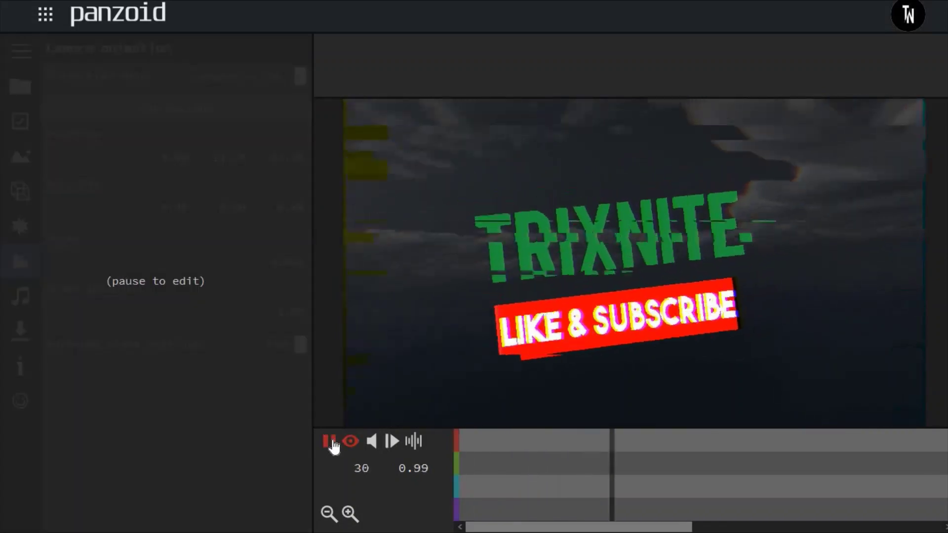
# - Try a camera shake speed of 2.00 and play the intro to preview the shaking
pyautogui.click(331, 442)
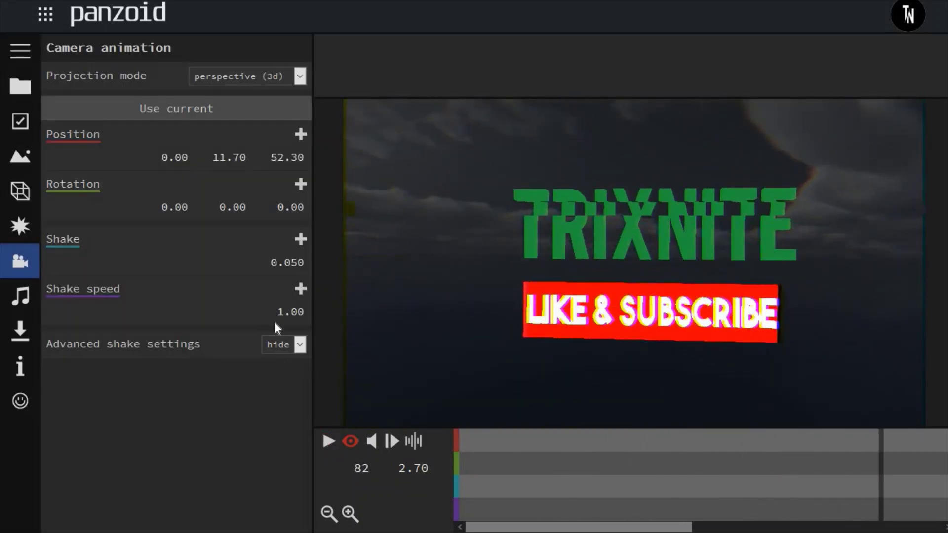
pyautogui.write('0.50')
pyautogui.click(302, 411)
pyautogui.click(329, 441)
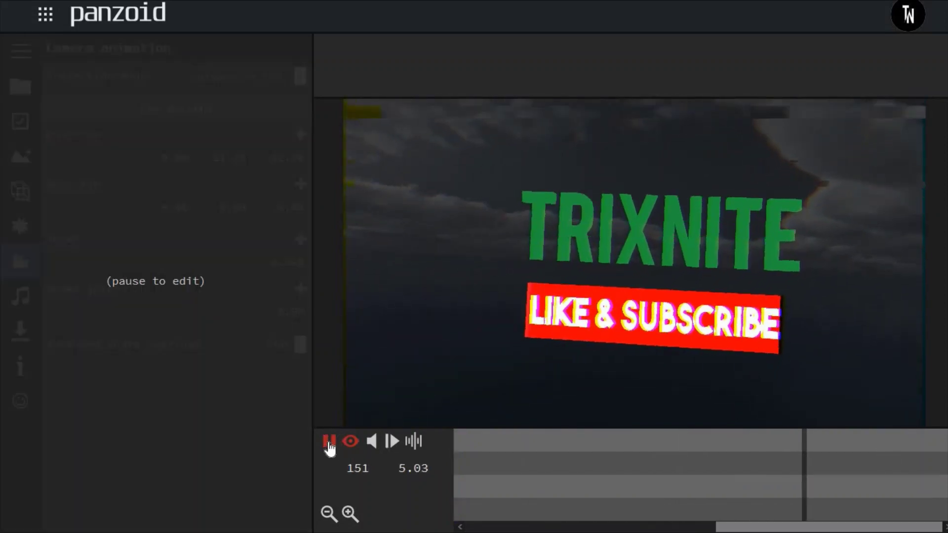
pyautogui.click(329, 444)
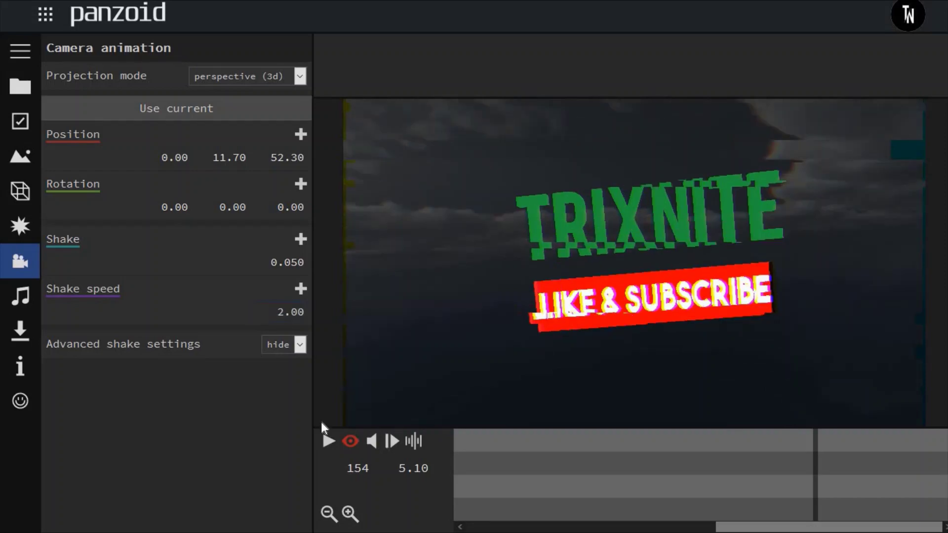
pyautogui.click(328, 442)
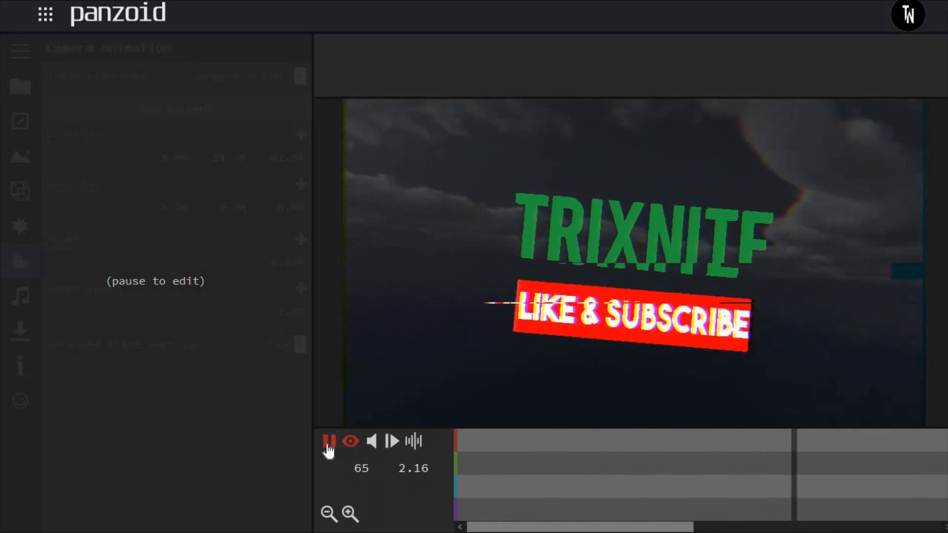
pyautogui.click(329, 441)
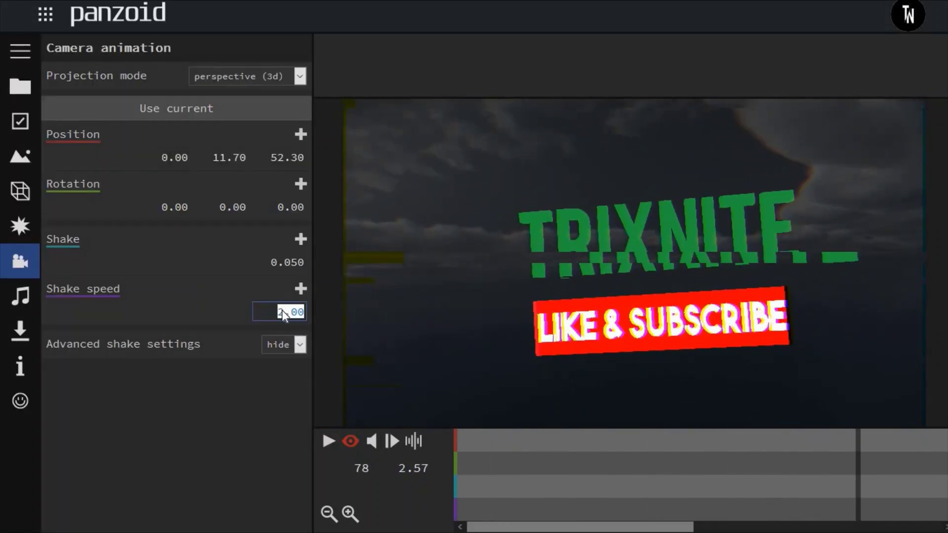
# - Set the camera animation's shake speed to 1
pyautogui.write('1')
pyautogui.press('Return')
pyautogui.click(232, 382)
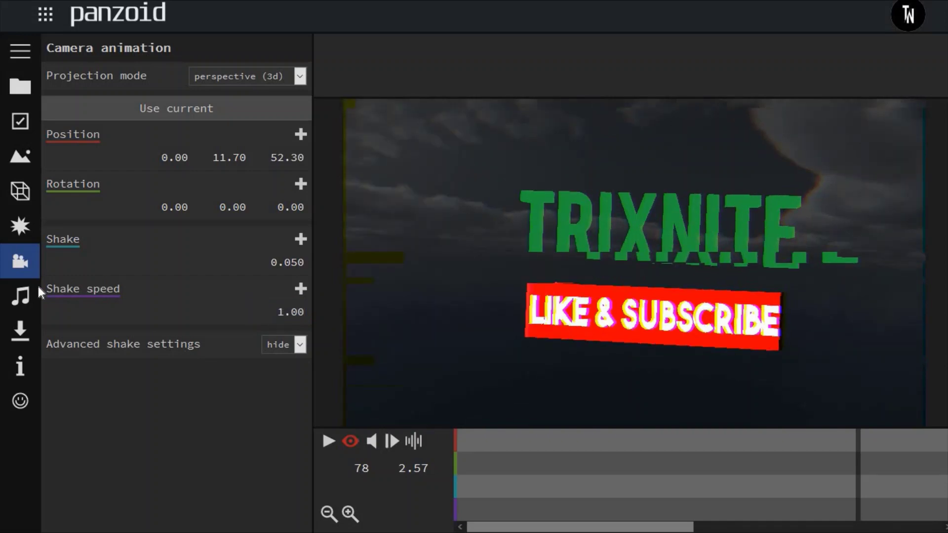
# - Show the project's audio track settings, and read the instruction in the Notepad notes on adding music to the intro
pyautogui.click(22, 295)
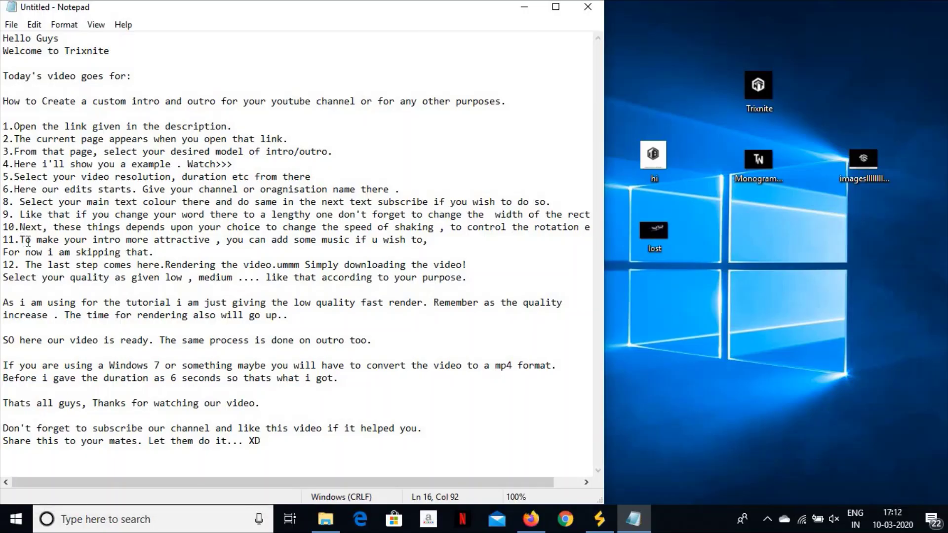
pyautogui.moveTo(20, 240); pyautogui.dragTo(433, 241)
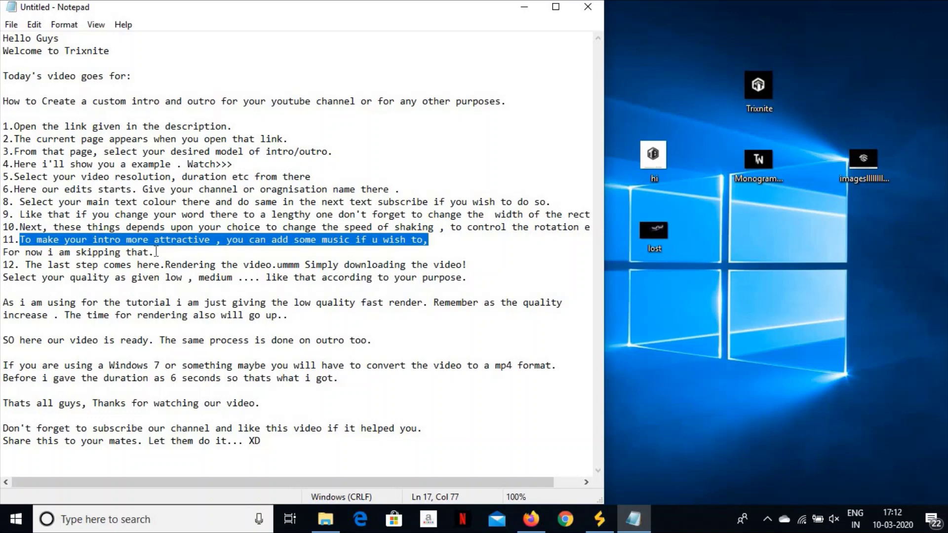
pyautogui.moveTo(156, 252); pyautogui.dragTo(2, 253)
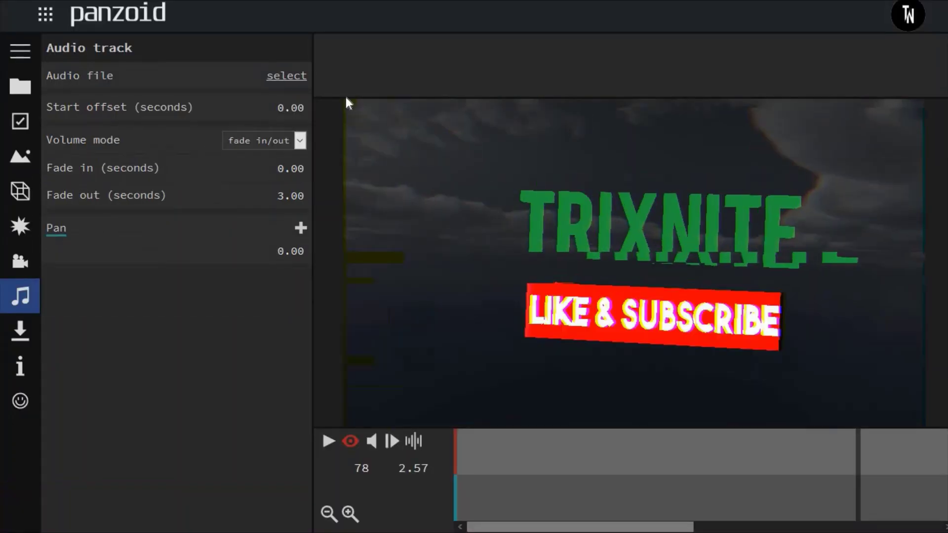
# - Return to Clipmaker, choose fade in/out as the audio track's volume mode, and open the video download settings
pyautogui.click(250, 141)
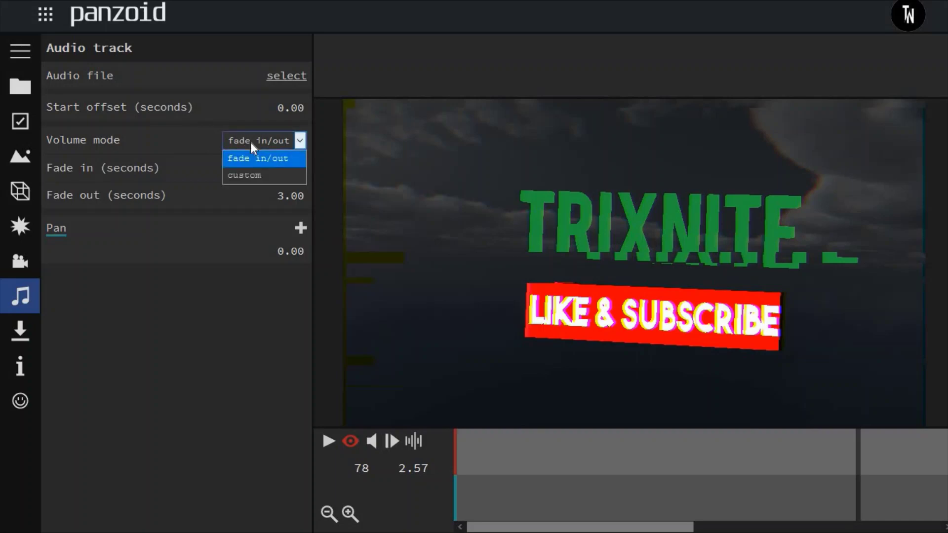
pyautogui.click(240, 157)
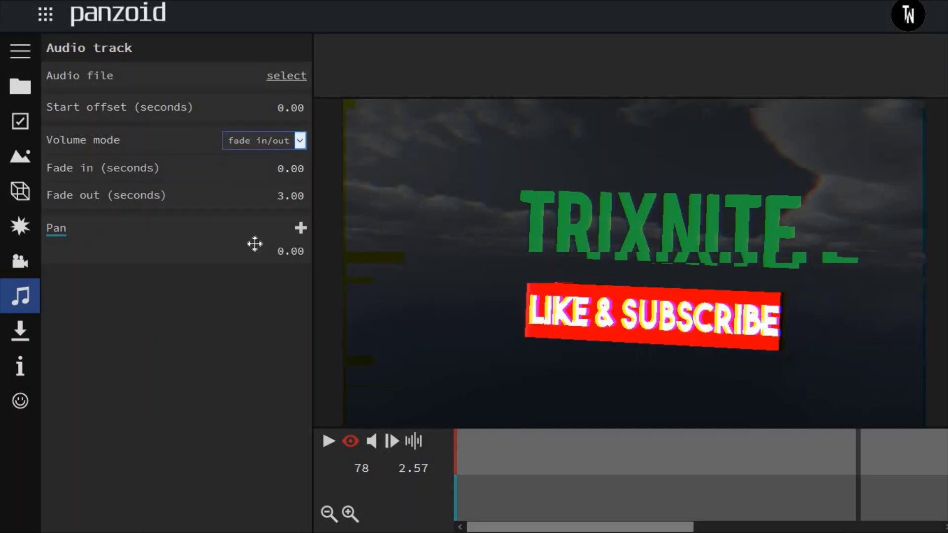
pyautogui.click(14, 333)
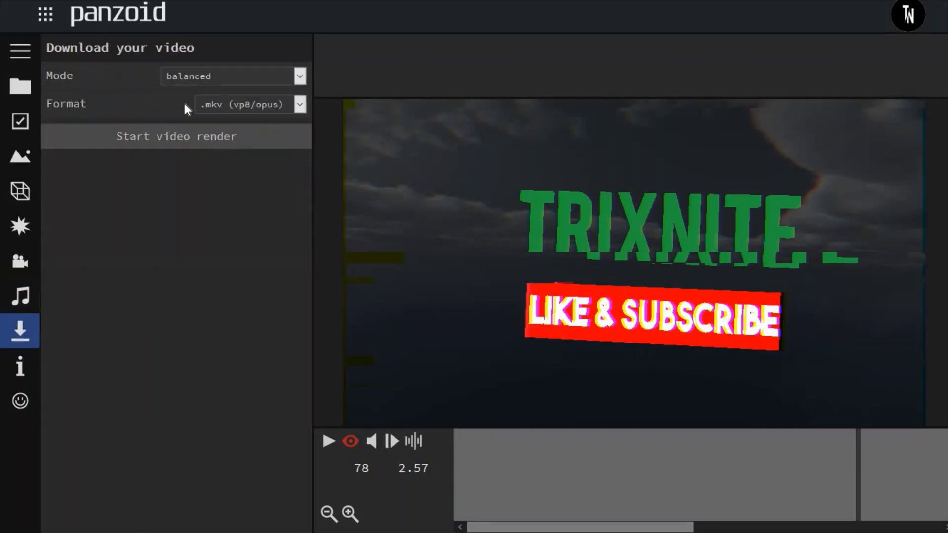